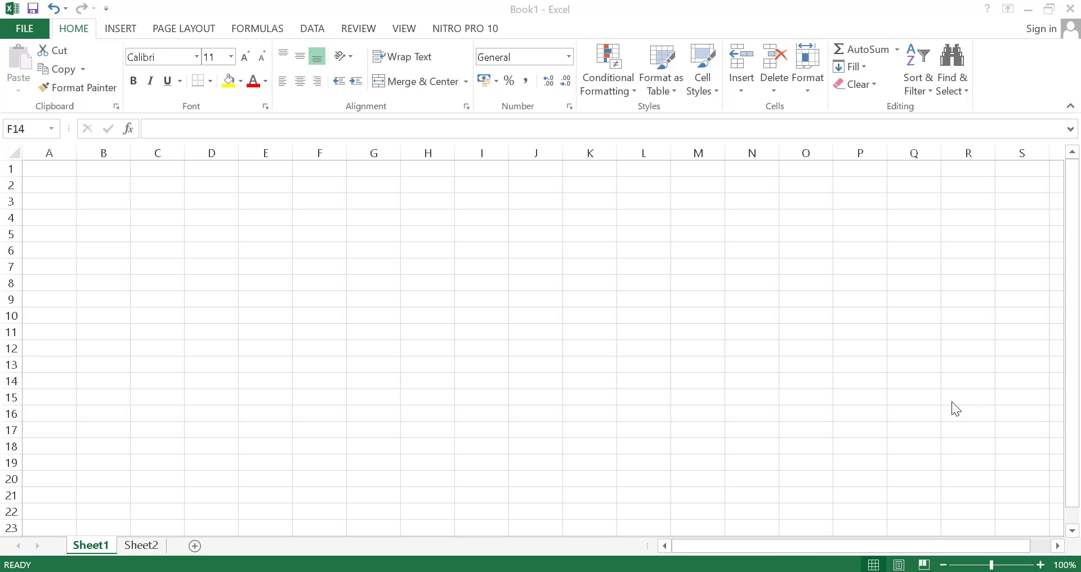
left_click(103, 184)
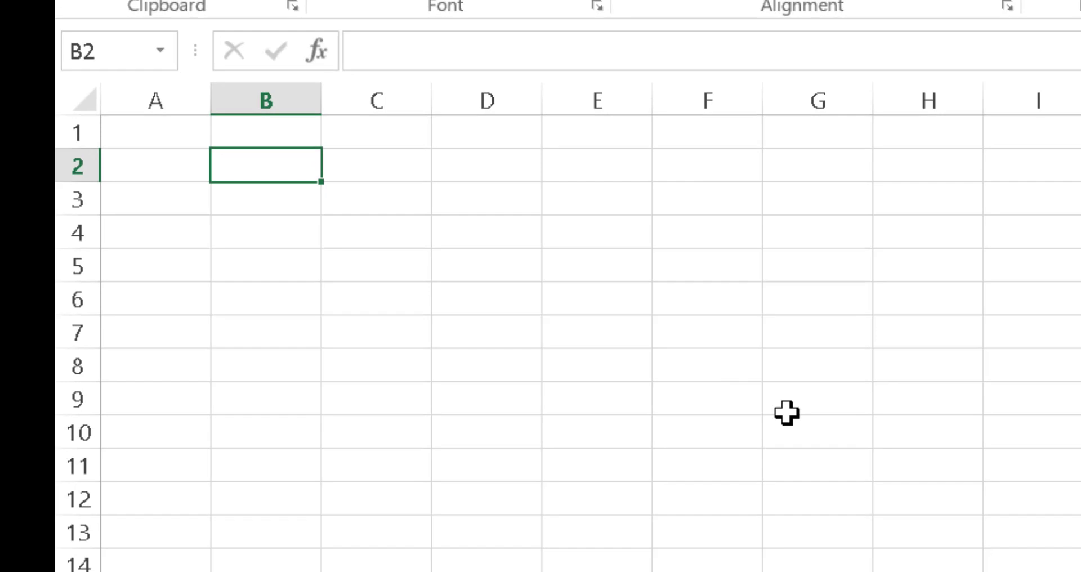
left_click(843, 302)
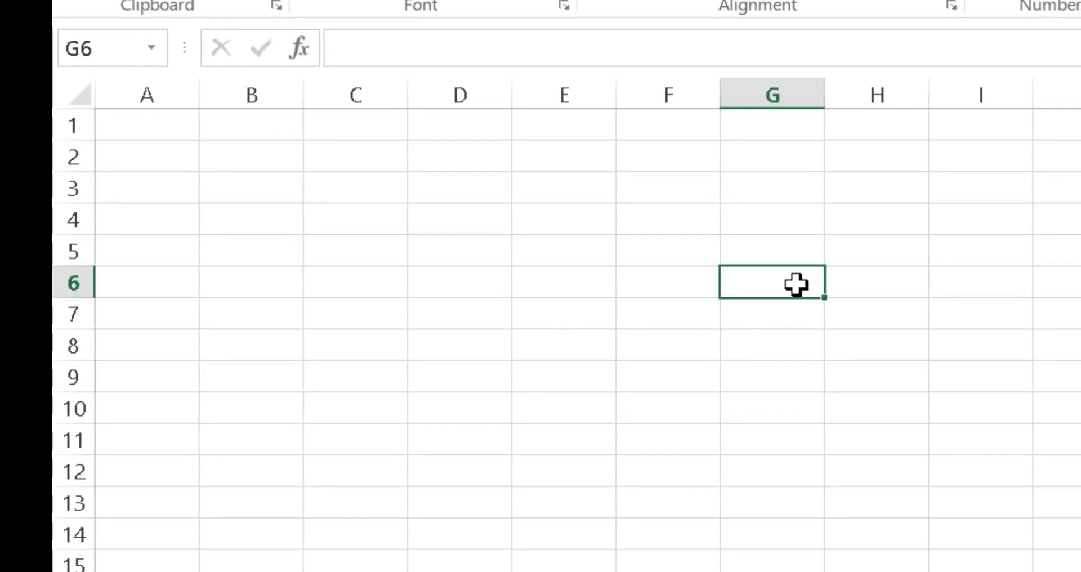
left_click(992, 287)
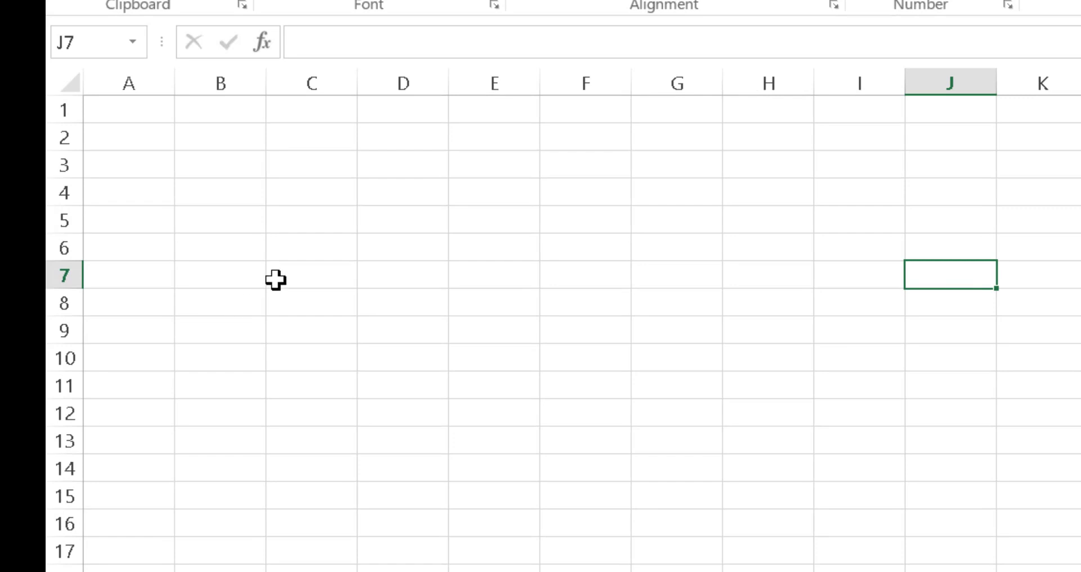
left_click_drag(300, 166, 569, 350)
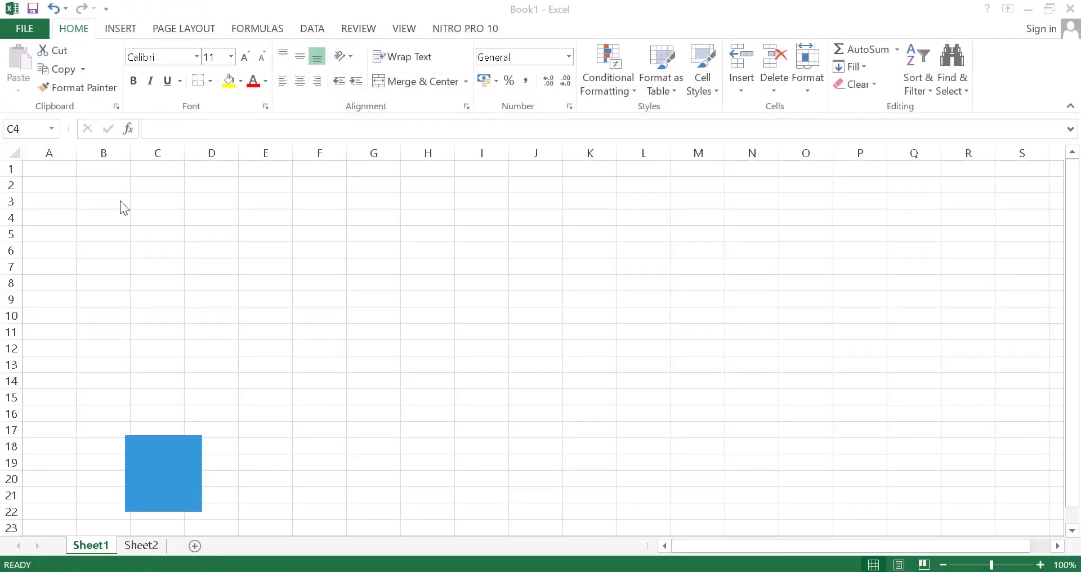
Starting from D6, move the active cell one cell at a time in all four directions, finishing on D5
left_click(214, 253)
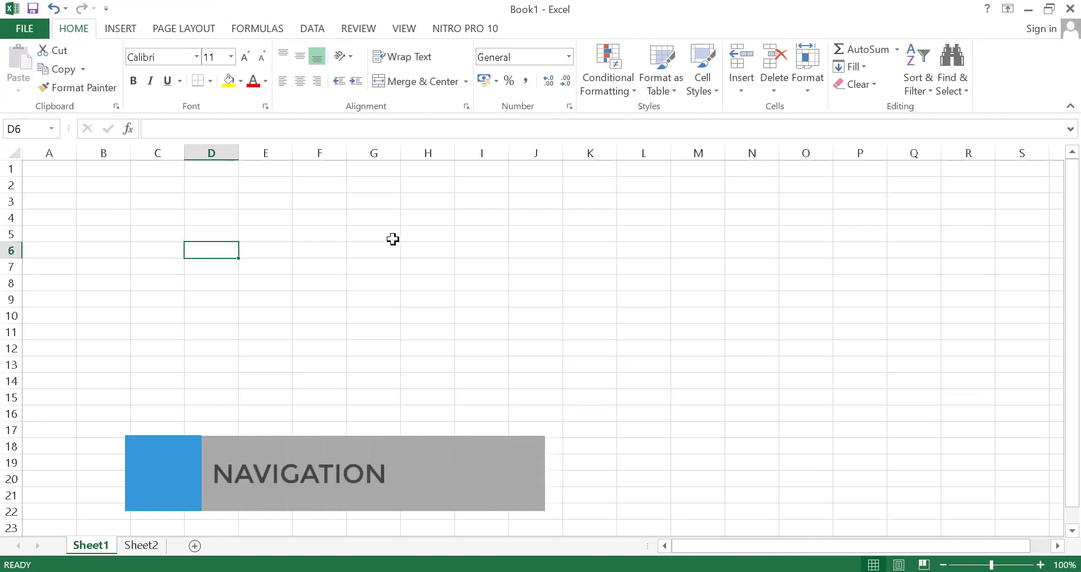
key("Left")
key("Right")
key("Up")
key("Right")
key("Down")
key("Left")
key("Left")
key("Down")
key("Right")
key("Up")
key("Up")
key("Left")
key("Right")
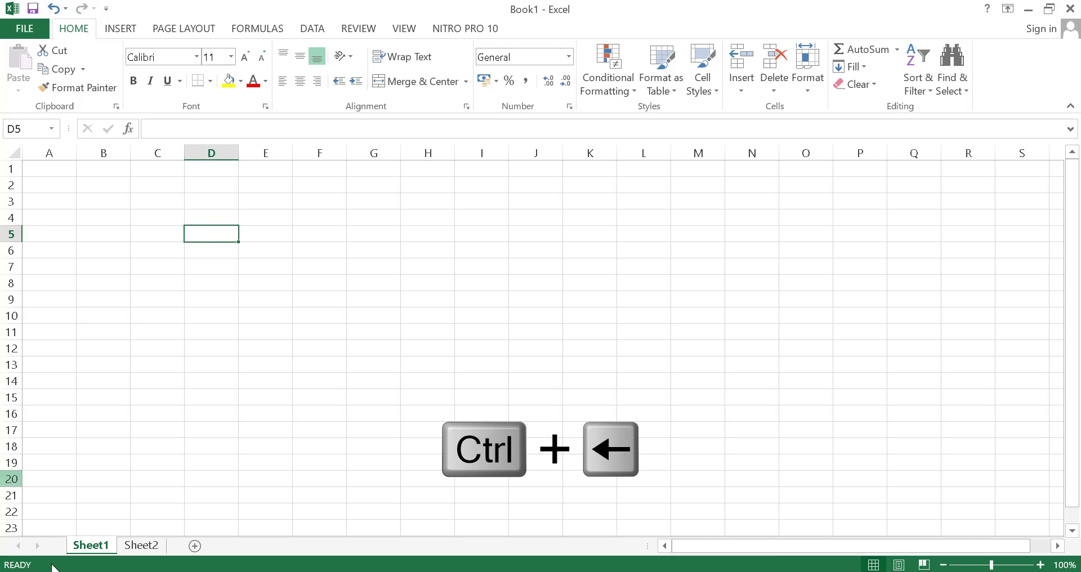
Switch to Sheet2 and jump from cell B4 across the filled cells of row 4 to the edge of the data
left_click(134, 547)
left_click_drag(85, 192, 317, 299)
left_click(217, 400)
left_click(110, 221)
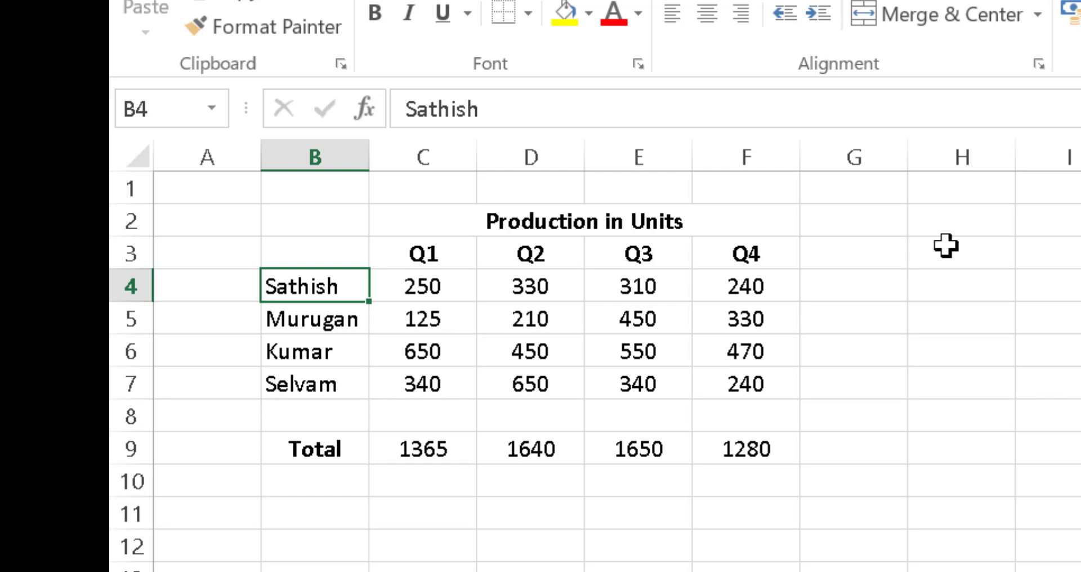
key("ctrl+Right")
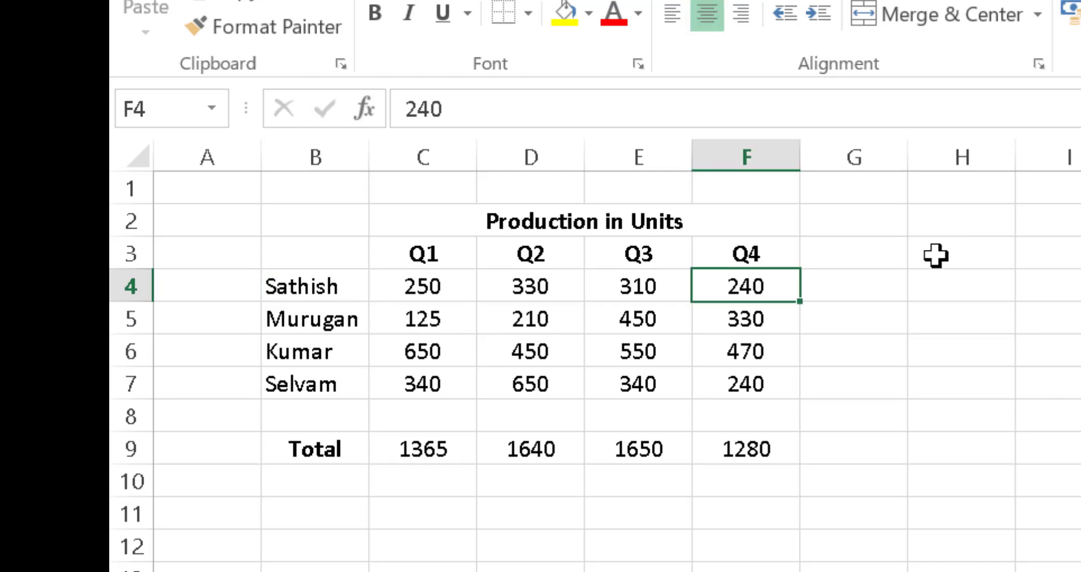
key("ctrl+Right")
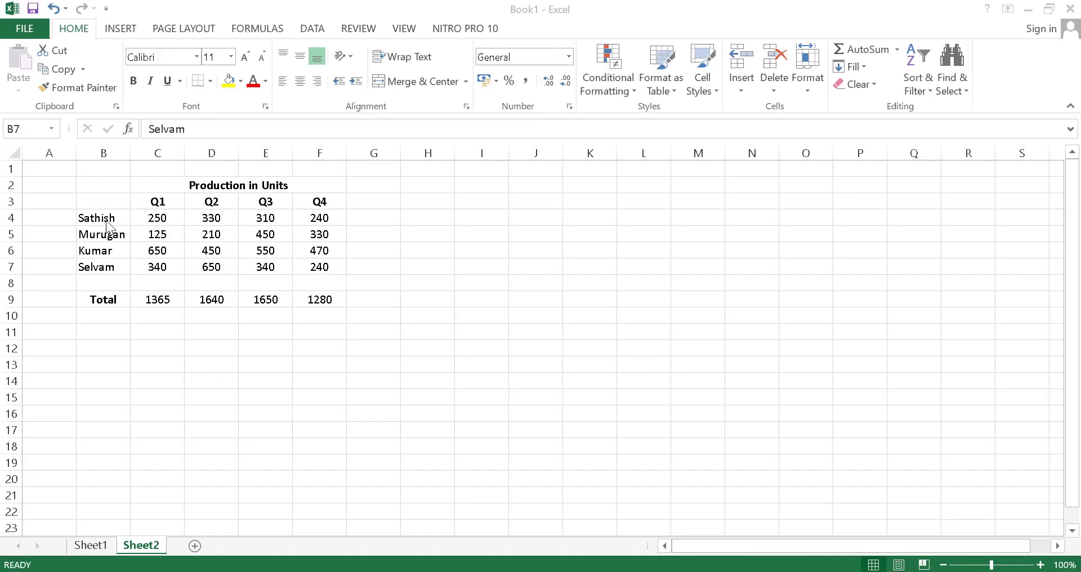
Starting at B4, jump to the last filled cell in its row and down to the end of that column's data block
left_click(105, 216)
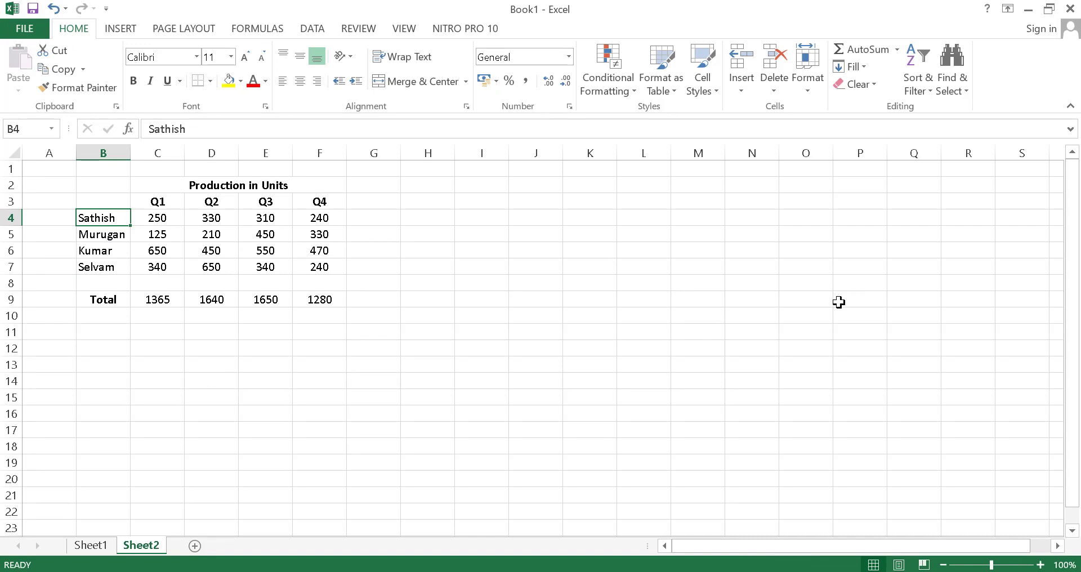
key("ctrl+Right")
key("ctrl+Down")
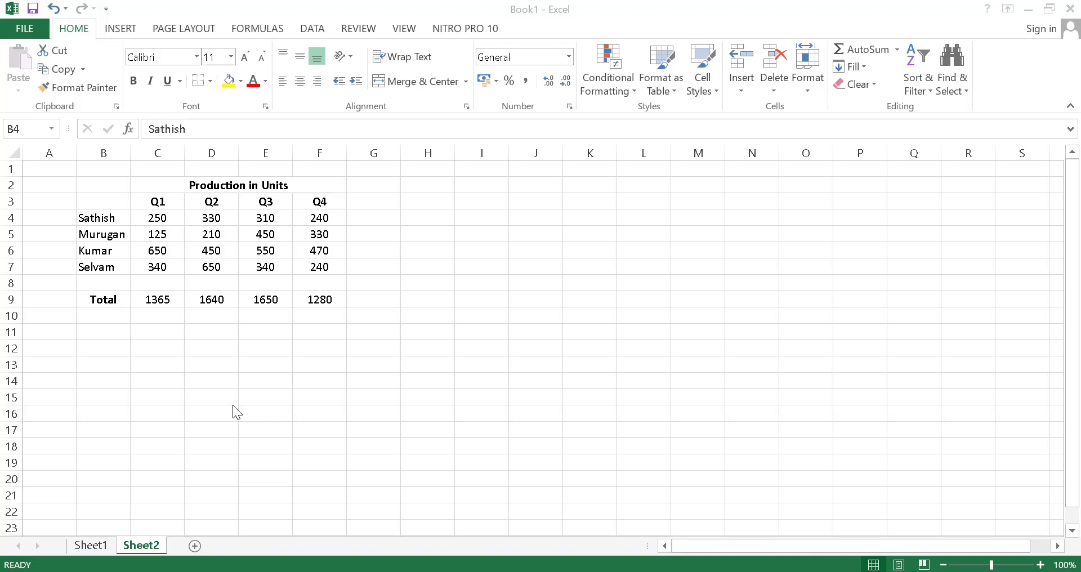
From B5, select the surrounding production table, extend the selection to the whole sheet, and clear it by selecting H4
left_click(116, 231)
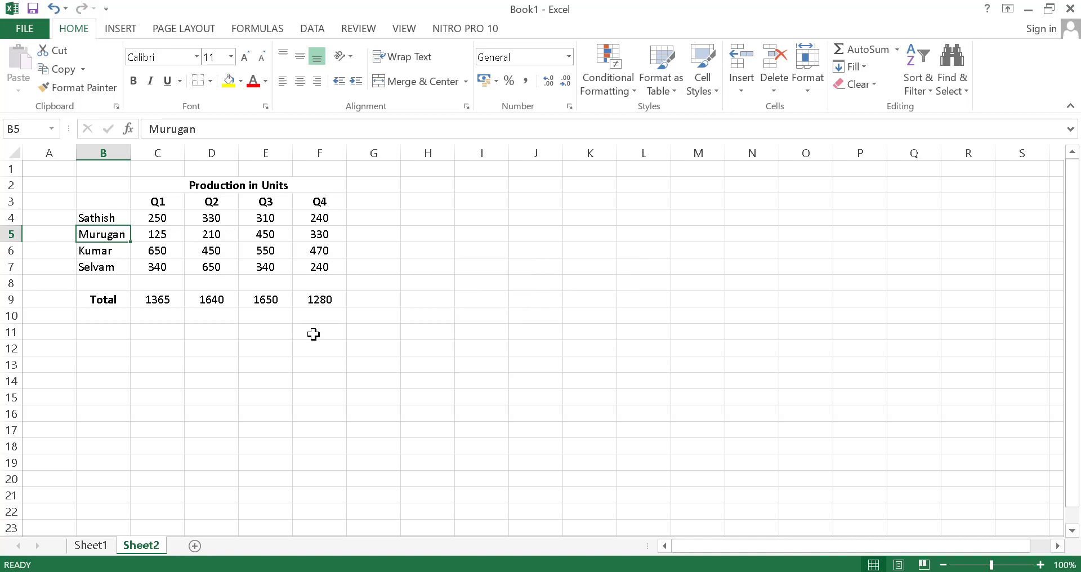
key("ctrl+a")
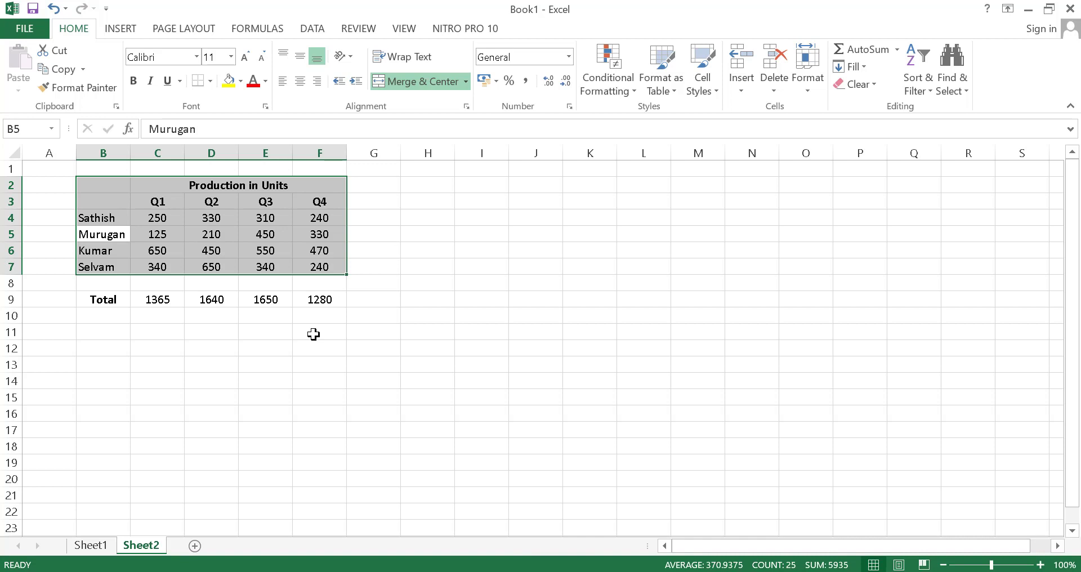
key("ctrl+a")
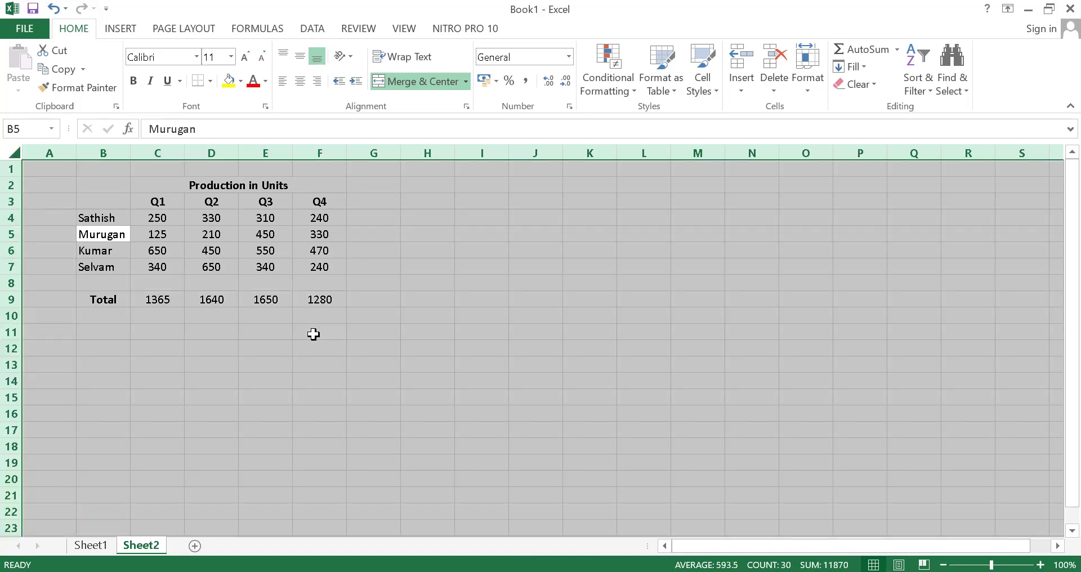
left_click(427, 218)
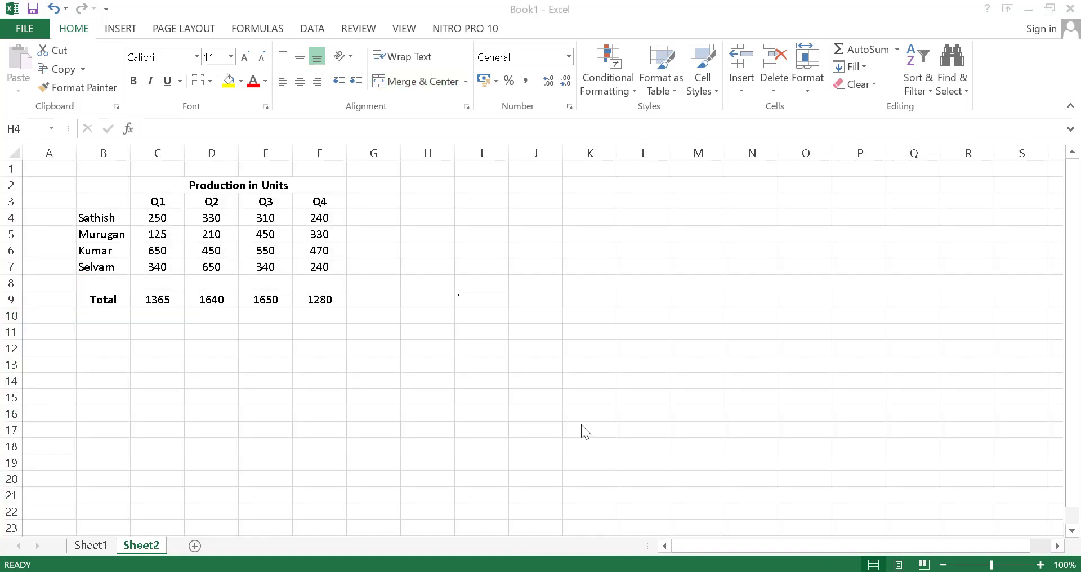
Copy the content of cell B5 into cell H5
left_click(121, 233)
key("ctrl+c")
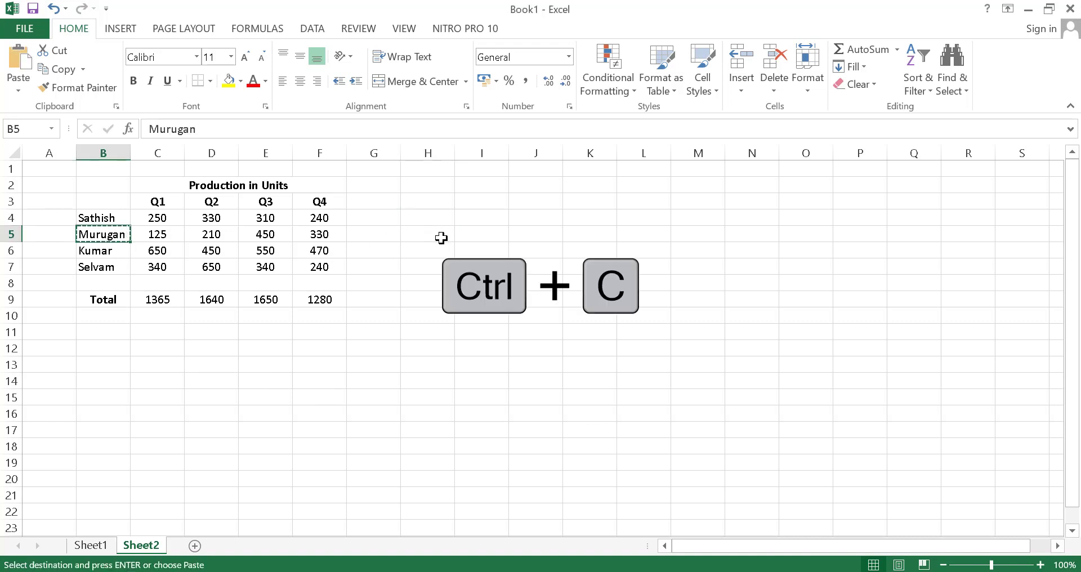
left_click(442, 236)
key("ctrl+v")
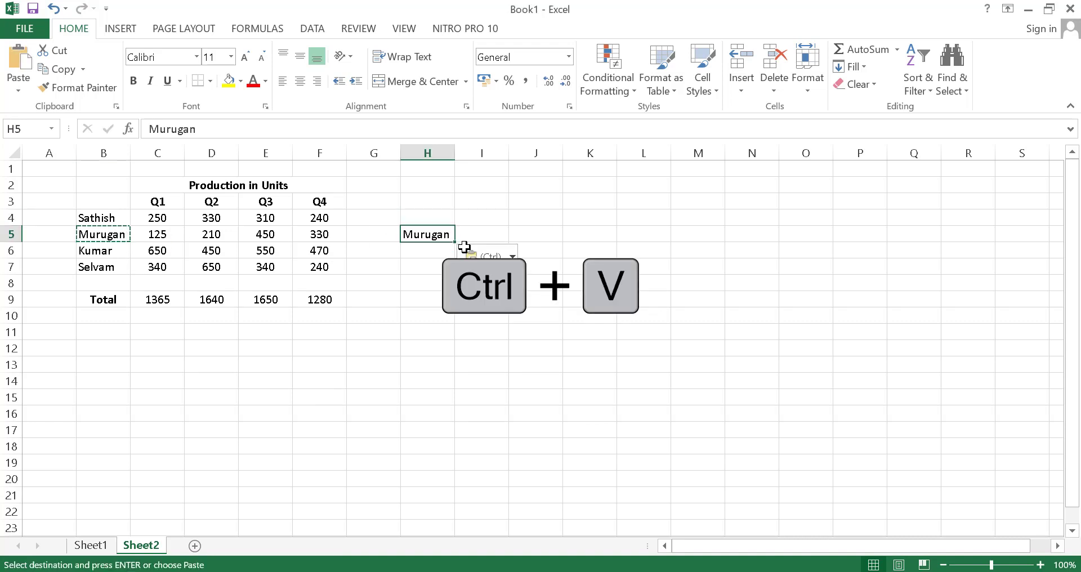
Paste the copied cell into H8 with Paste Special, using the Values option
left_click(419, 286)
key("ctrl+alt+v")
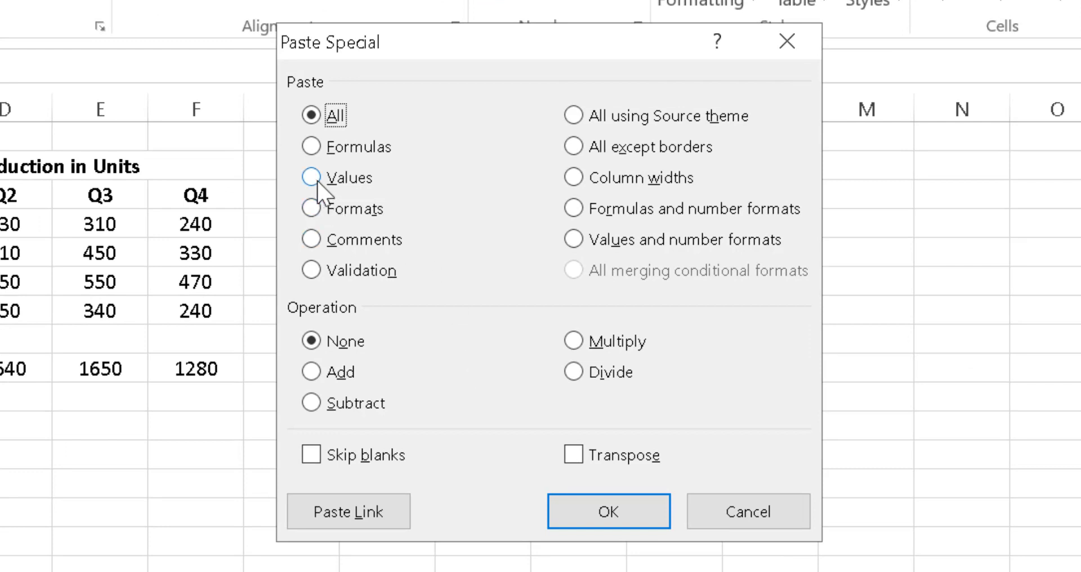
left_click(331, 182)
left_click(367, 150)
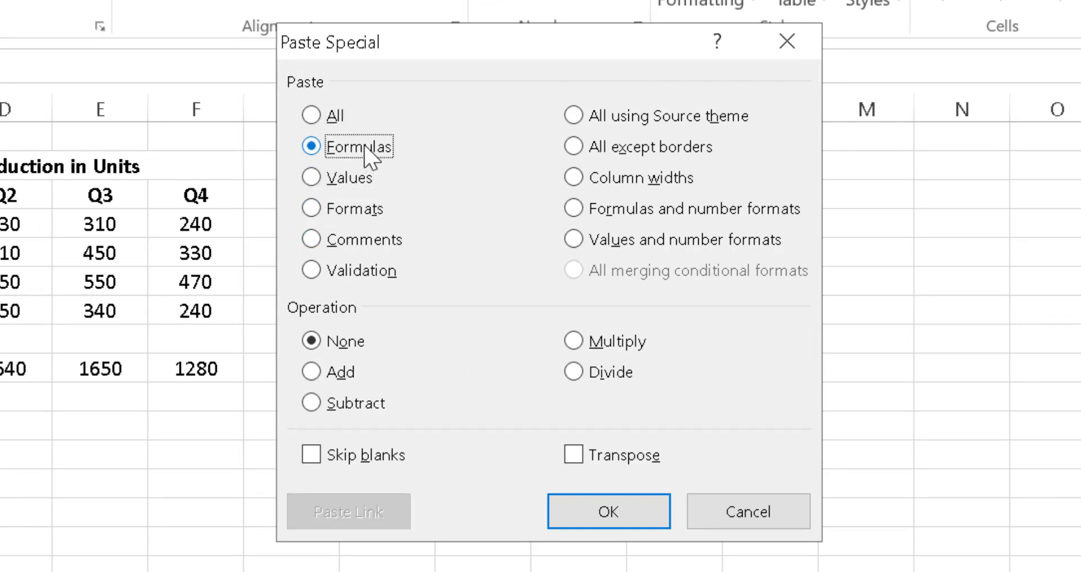
left_click(356, 213)
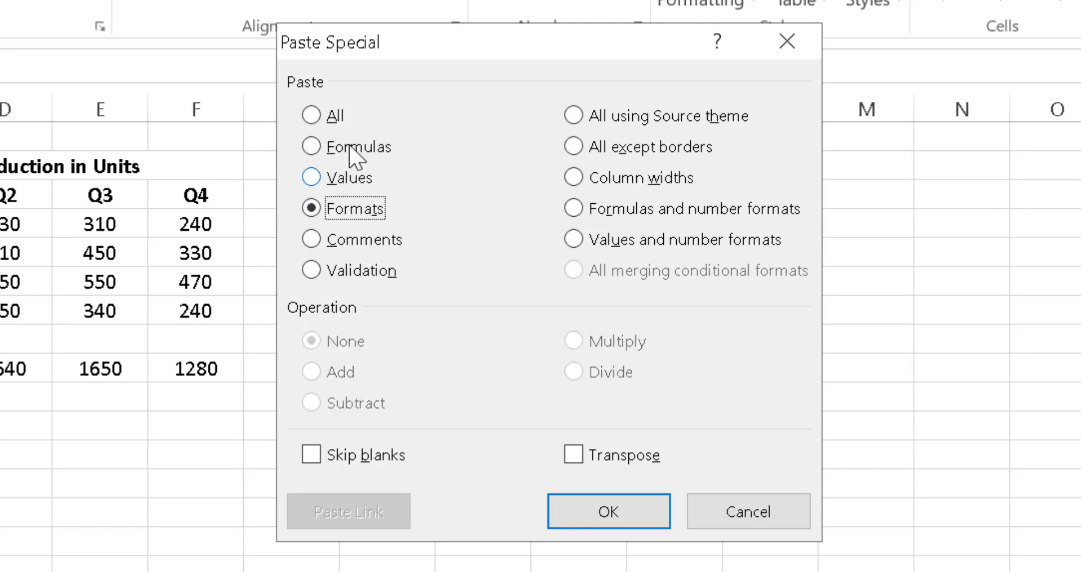
left_click(347, 178)
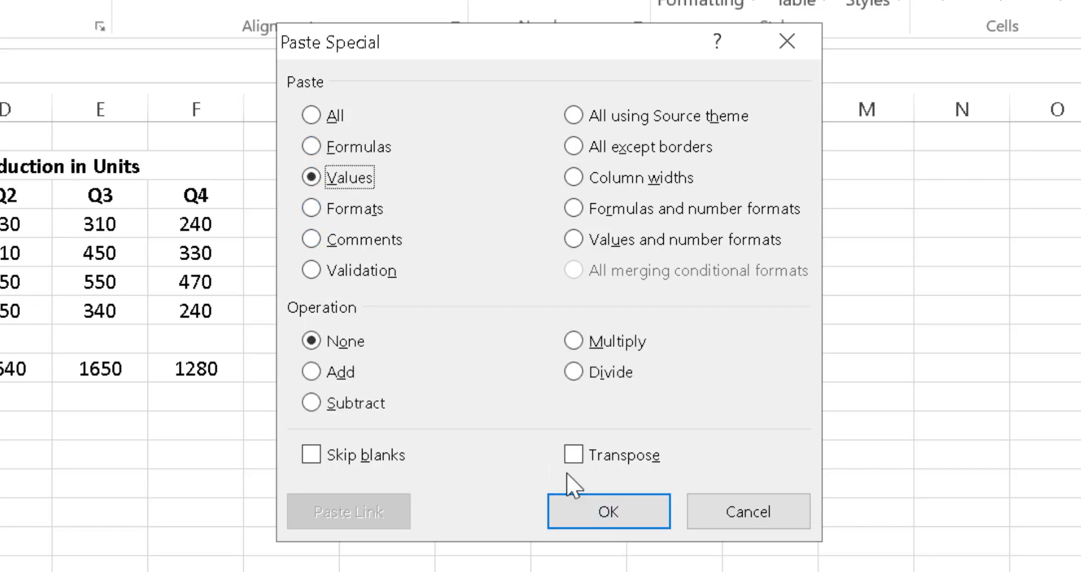
left_click(623, 528)
left_click(628, 523)
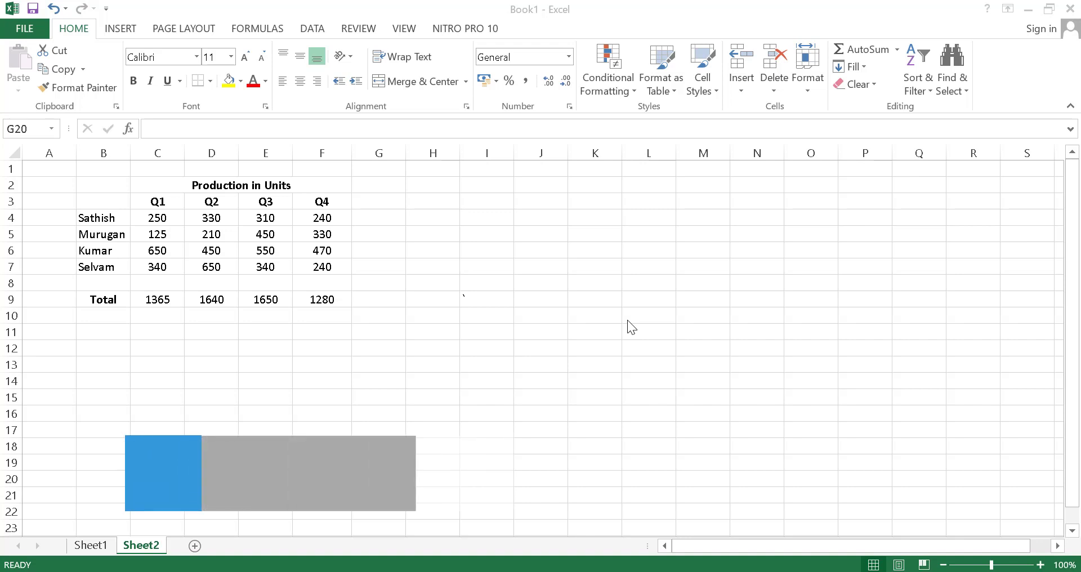
Unmerge the "Production in Units" heading that spans C2:F2
key("alt")
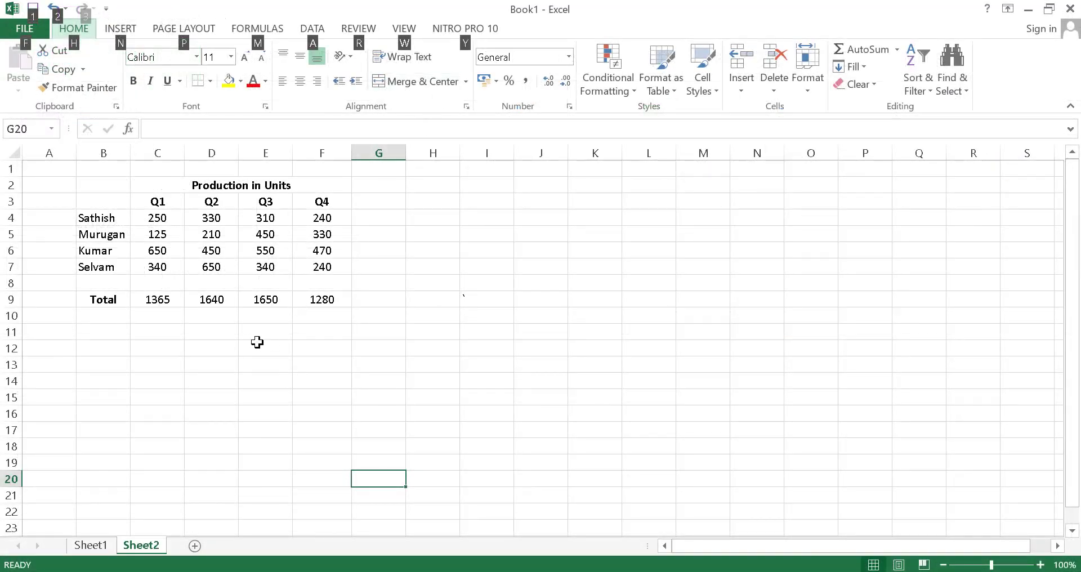
left_click(197, 355)
left_click(166, 184)
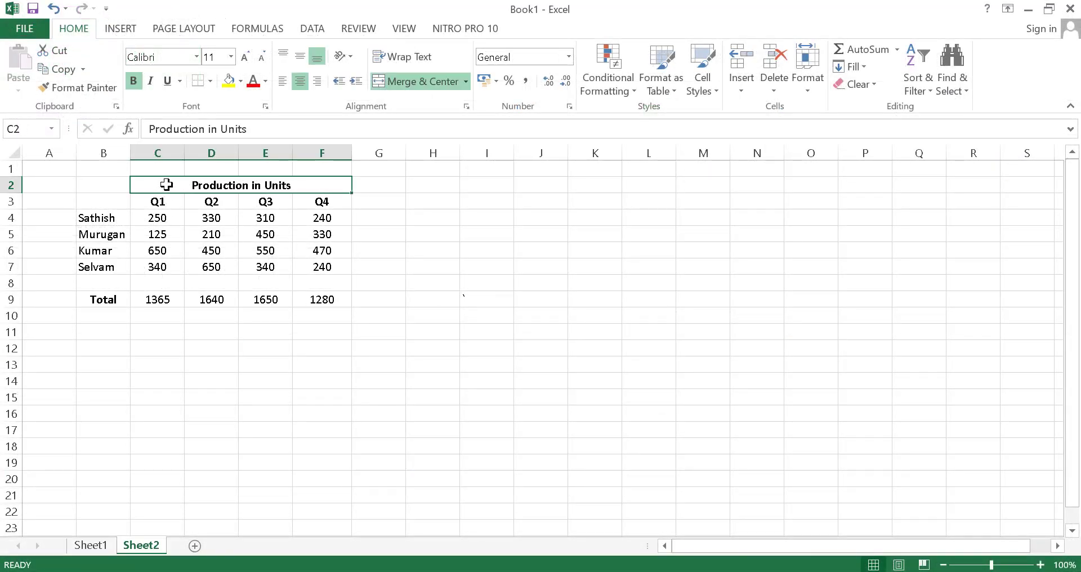
key("alt+h")
key("m")
key("c")
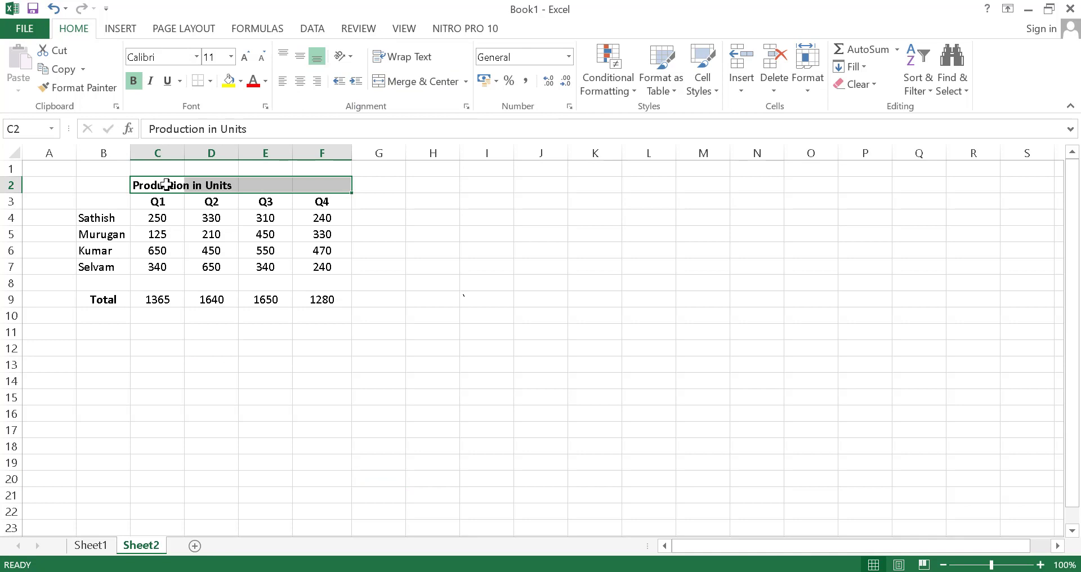
Merge the heading cells C2:F2 back into a single cell
left_click(167, 184)
key("shift+Right")
key("shift+Right")
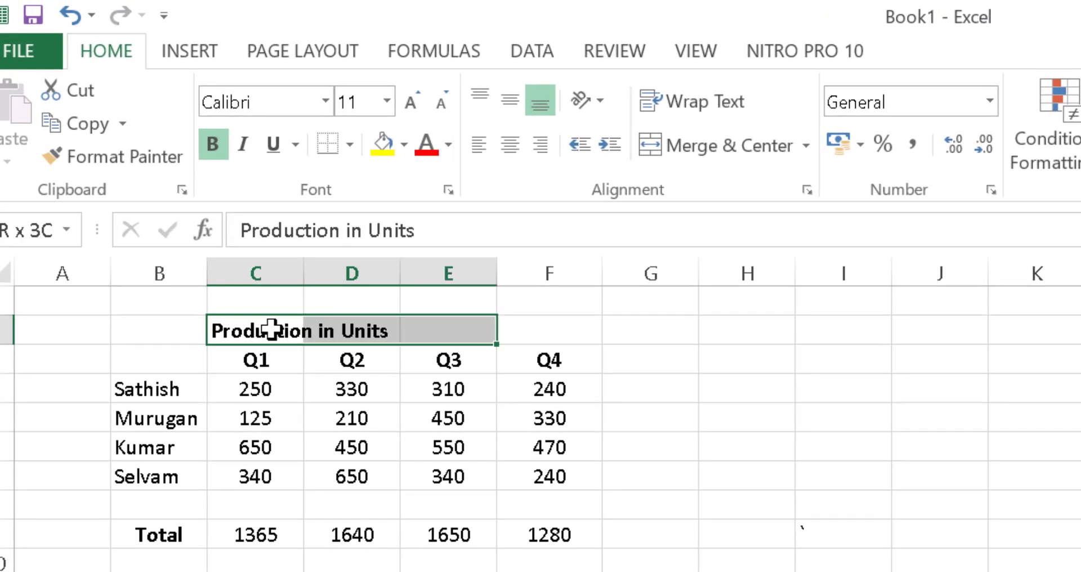
key("shift+Right")
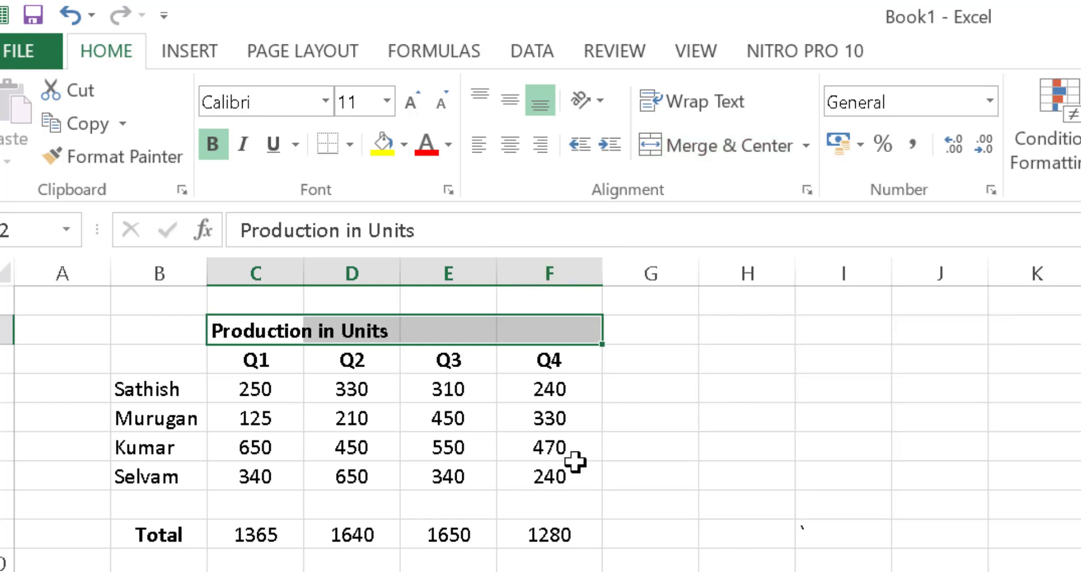
key("alt")
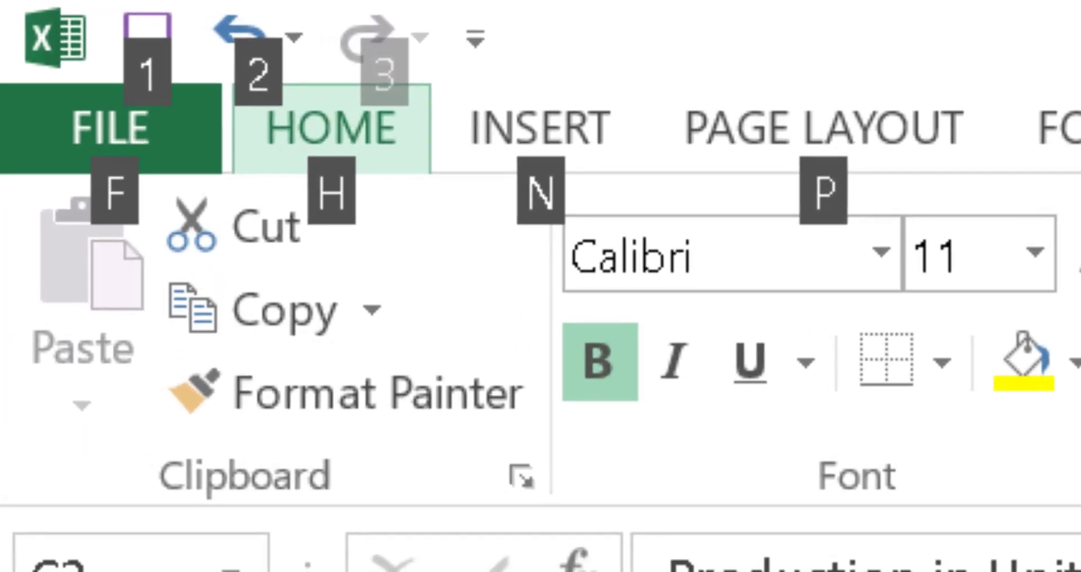
key("h")
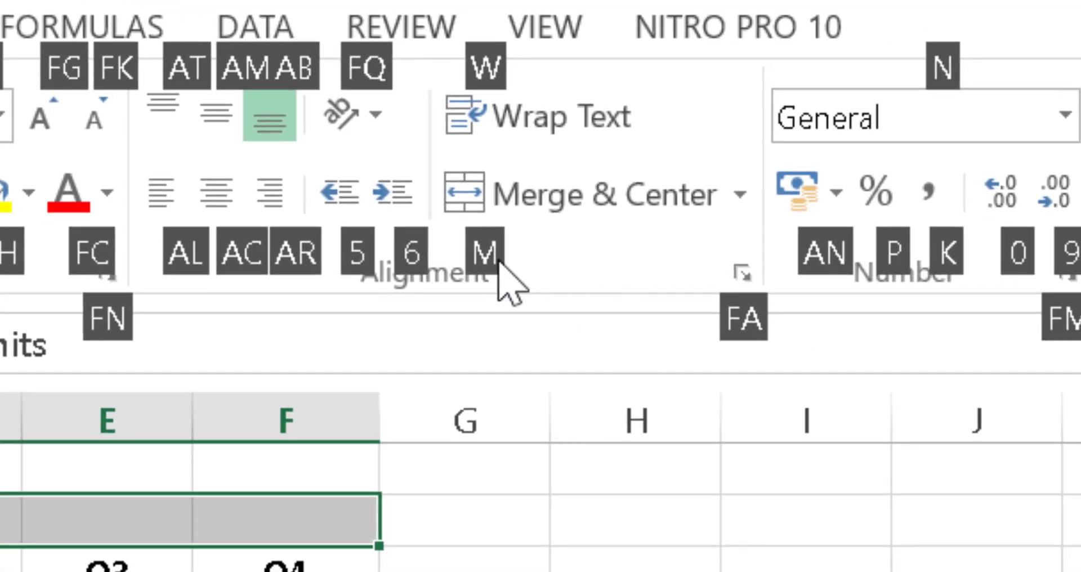
key("m")
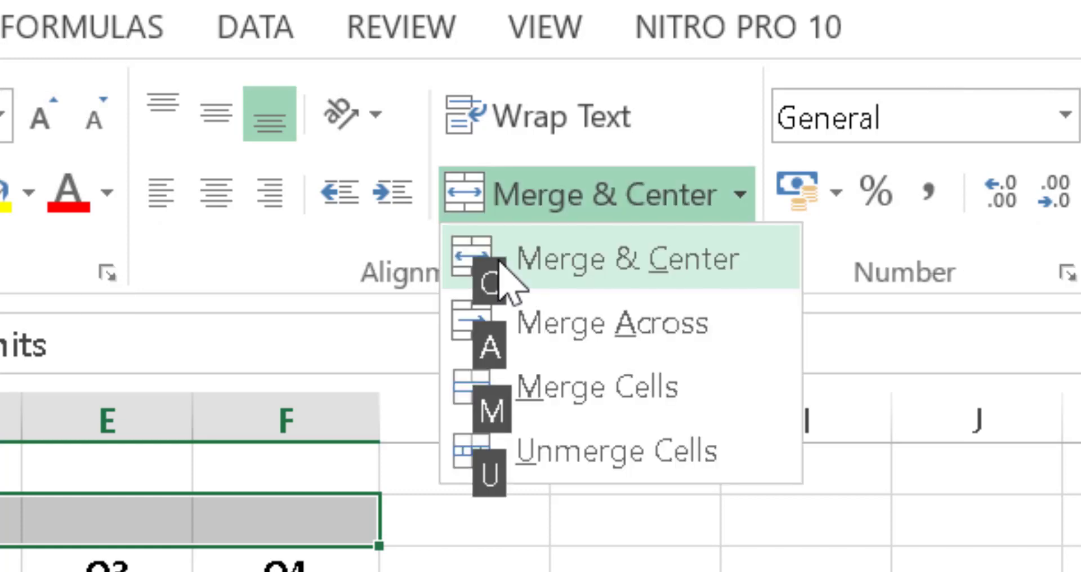
key("c")
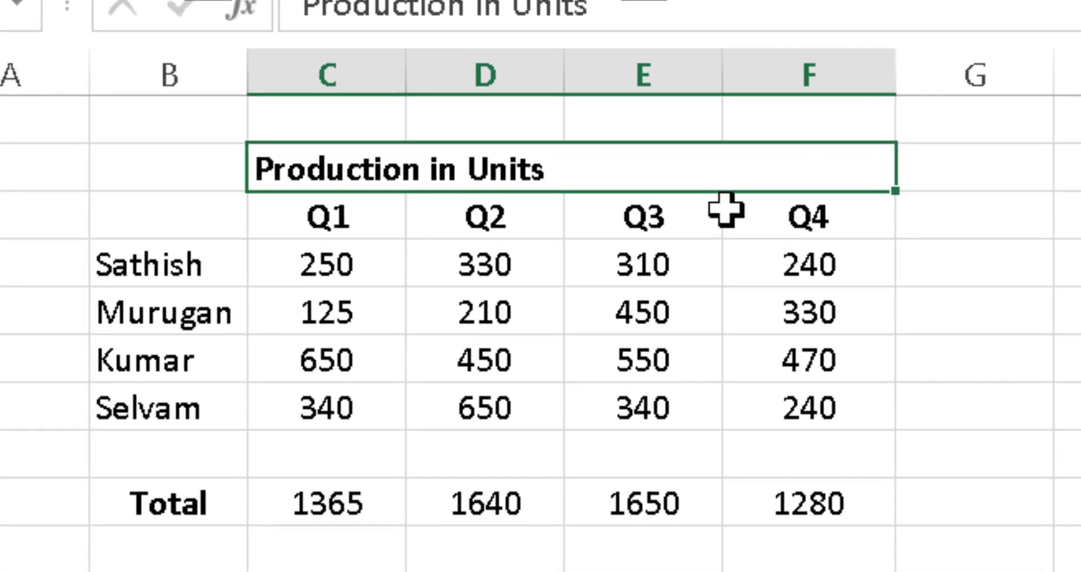
Center the "Production in Units" heading horizontally in its merged cell
key("alt+h")
key("a")
key("c")
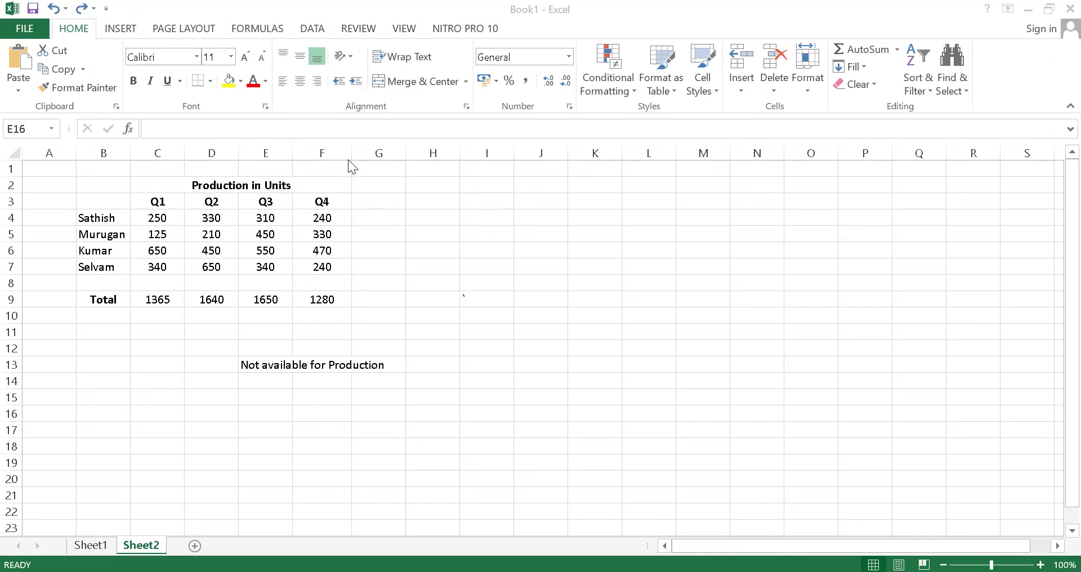
Narrow column F to about the width of its Q4 heading and select cell F4
left_click_drag(352, 153, 313, 163)
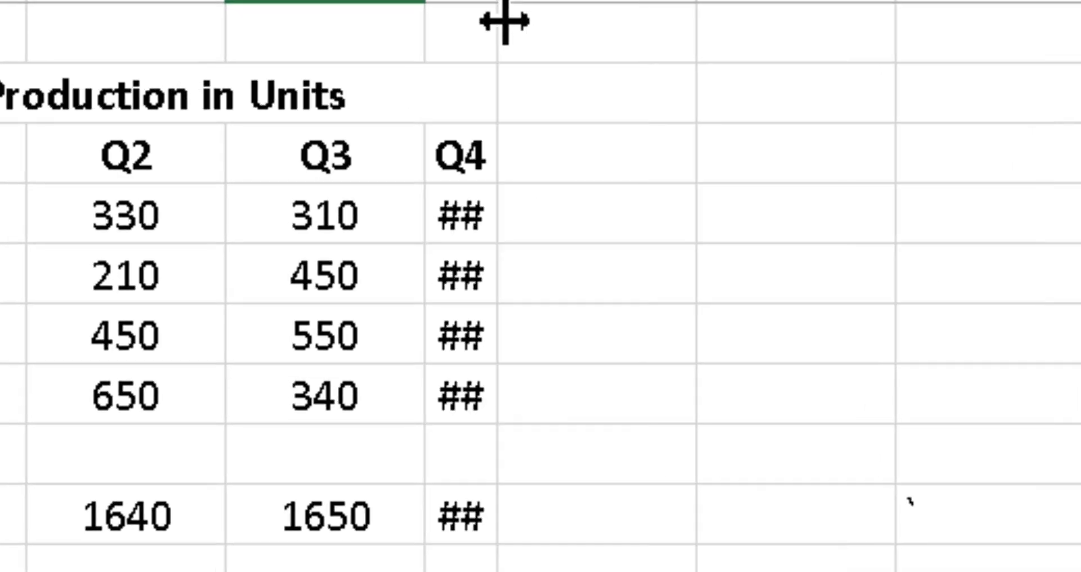
left_click_drag(460, 209, 458, 450)
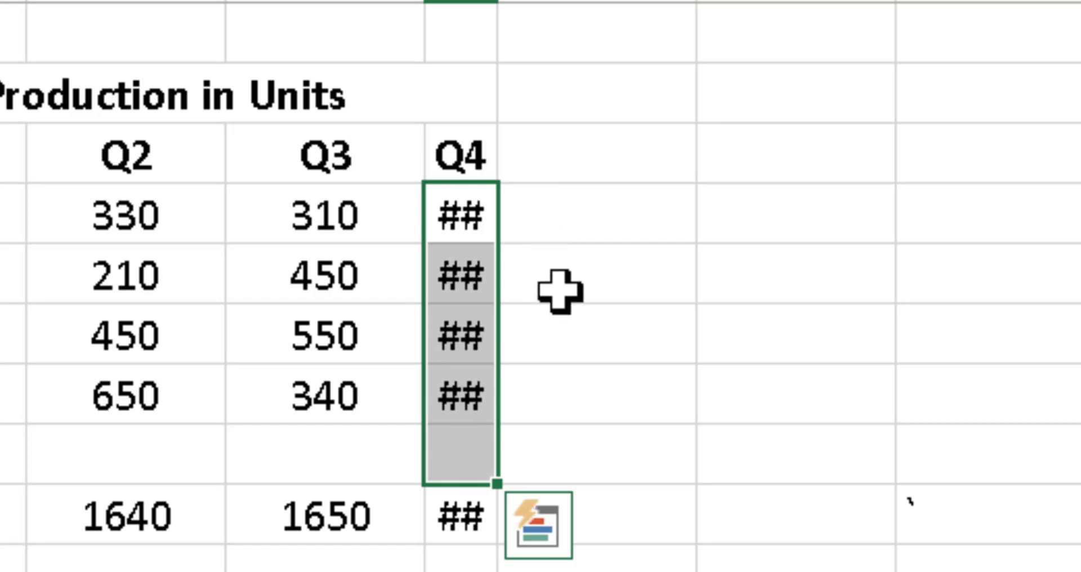
left_click(553, 258)
left_click(465, 219)
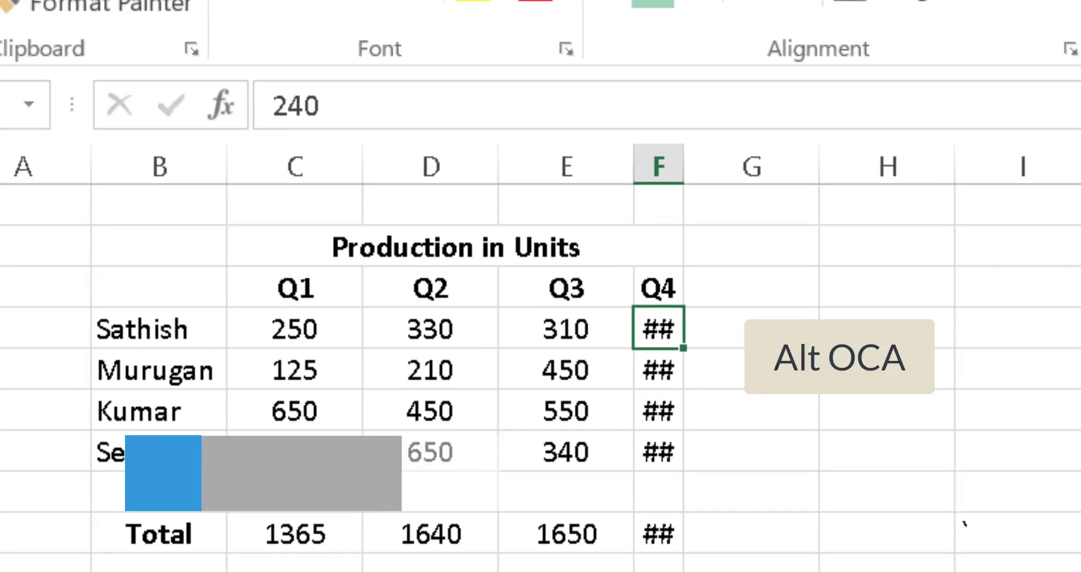
Autofit column F to its contents and widen it to nearly the width of the other quarter columns
key("alt+o")
key("c")
key("a")
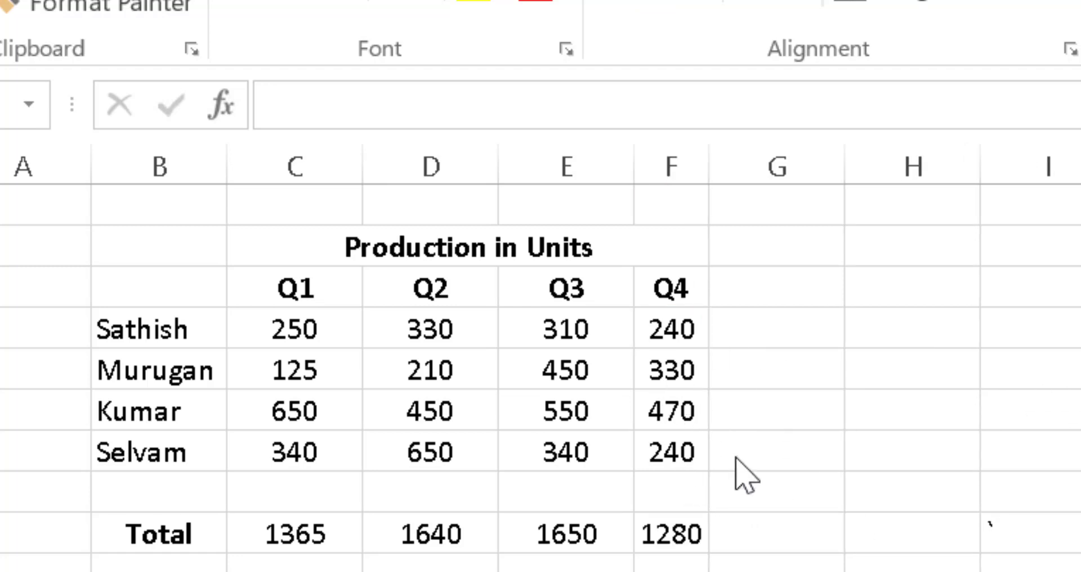
left_click_drag(699, 164, 750, 157)
left_click(750, 157)
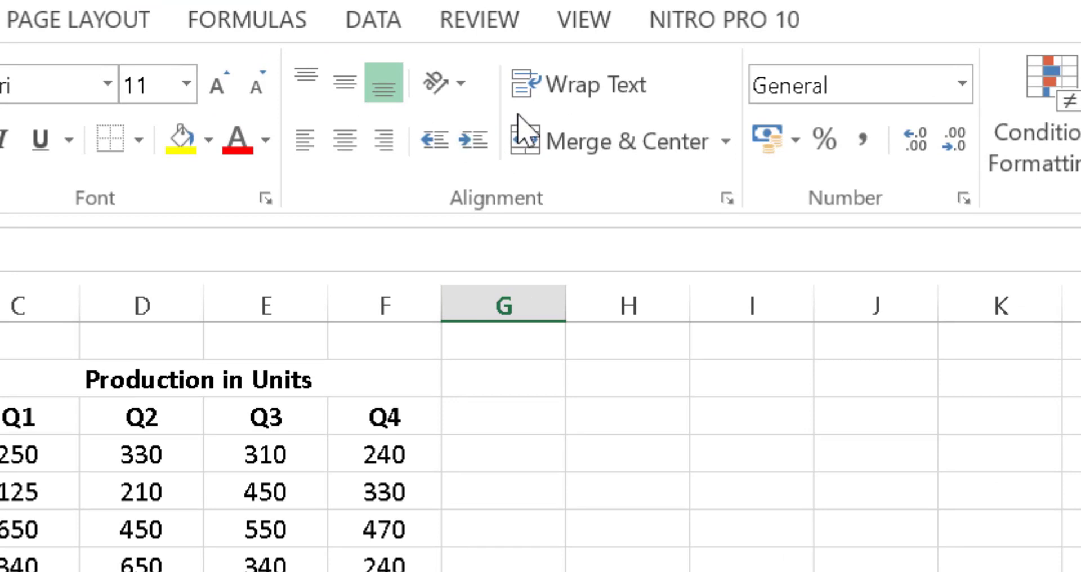
Copy the text "Not available for Production" from cell E13 and paste it over the value in E4
key("Left")
key("Left")
left_click_drag(374, 255, 1, 255)
key("ctrl+c")
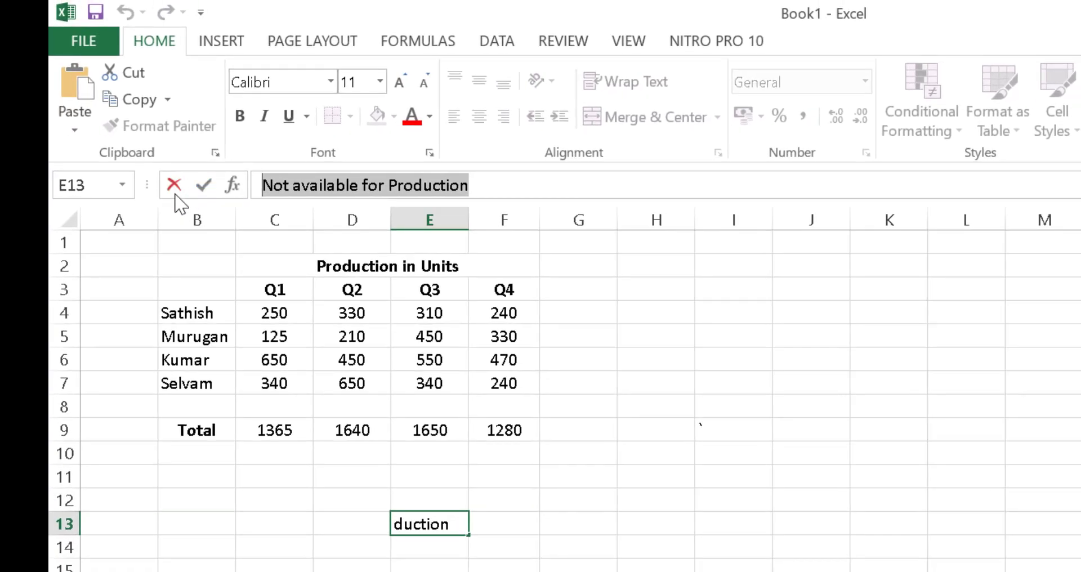
left_click(175, 195)
left_click(442, 313)
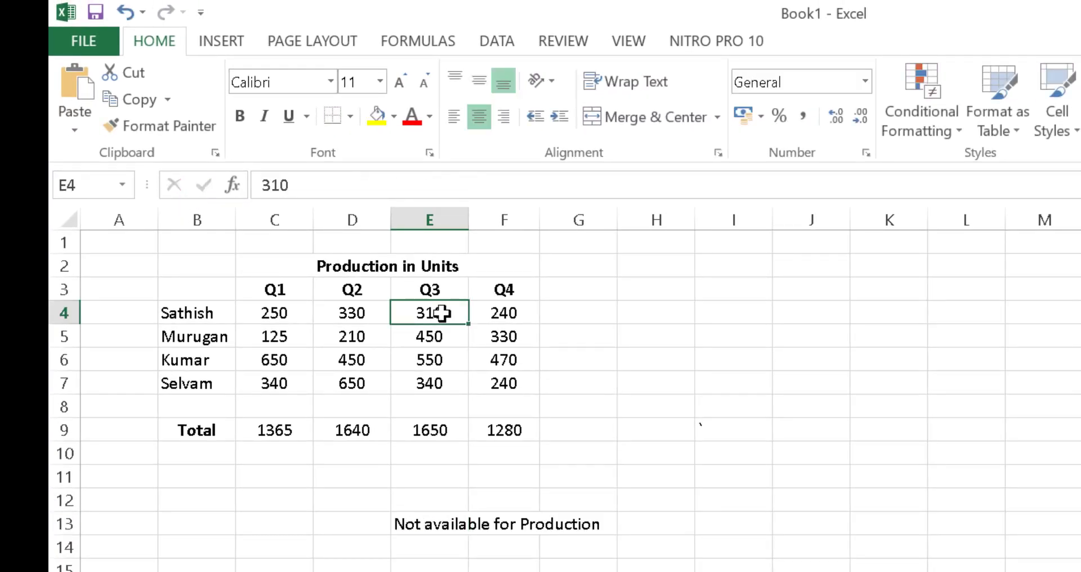
key("ctrl+v")
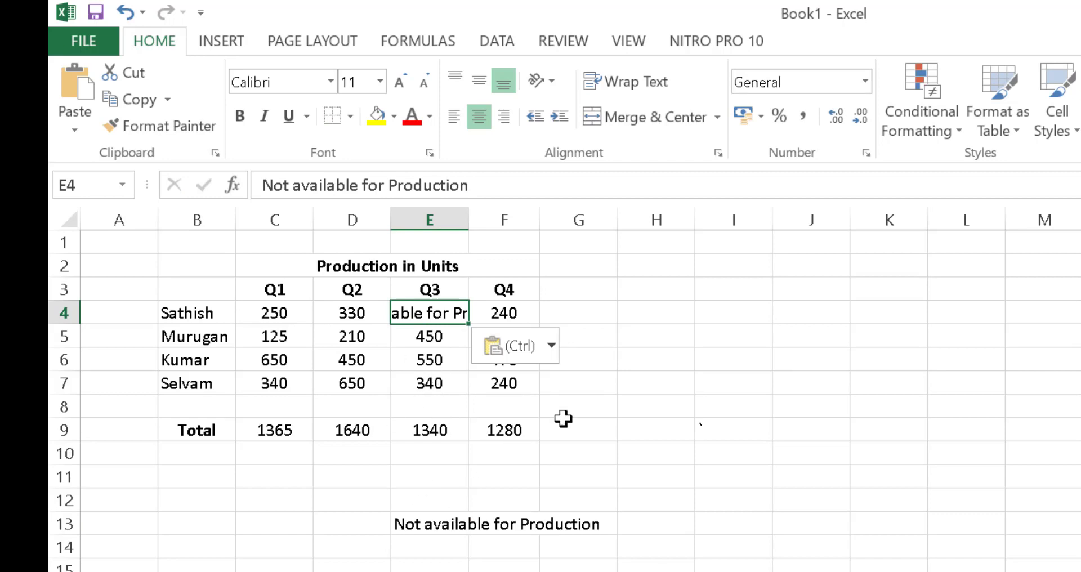
Wrap the text in E4 and resize column E and row 4 to fit it on two lines
left_click(636, 85)
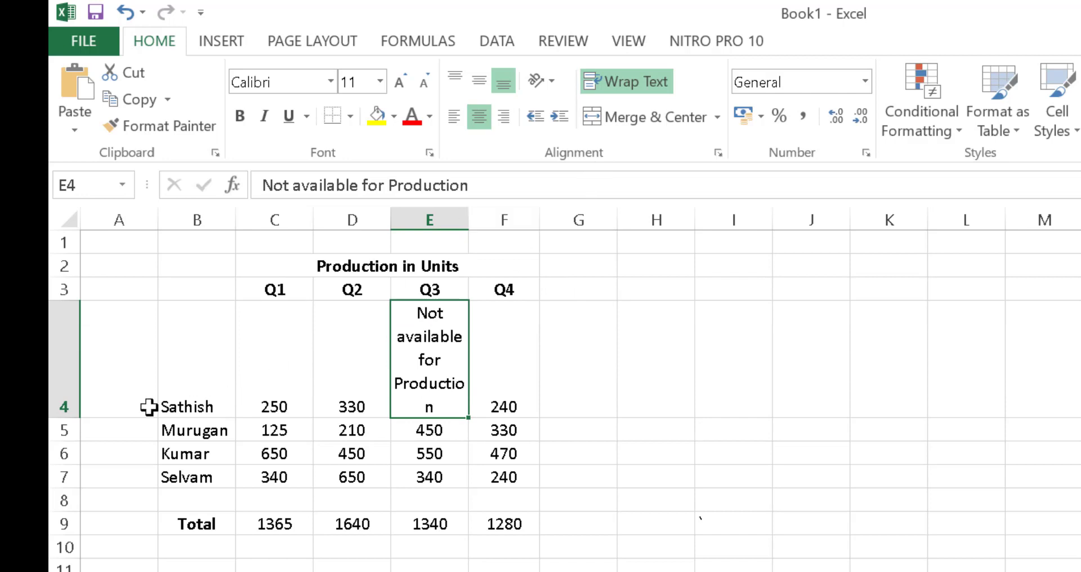
left_click_drag(68, 417, 74, 358)
left_click_drag(468, 219, 522, 219)
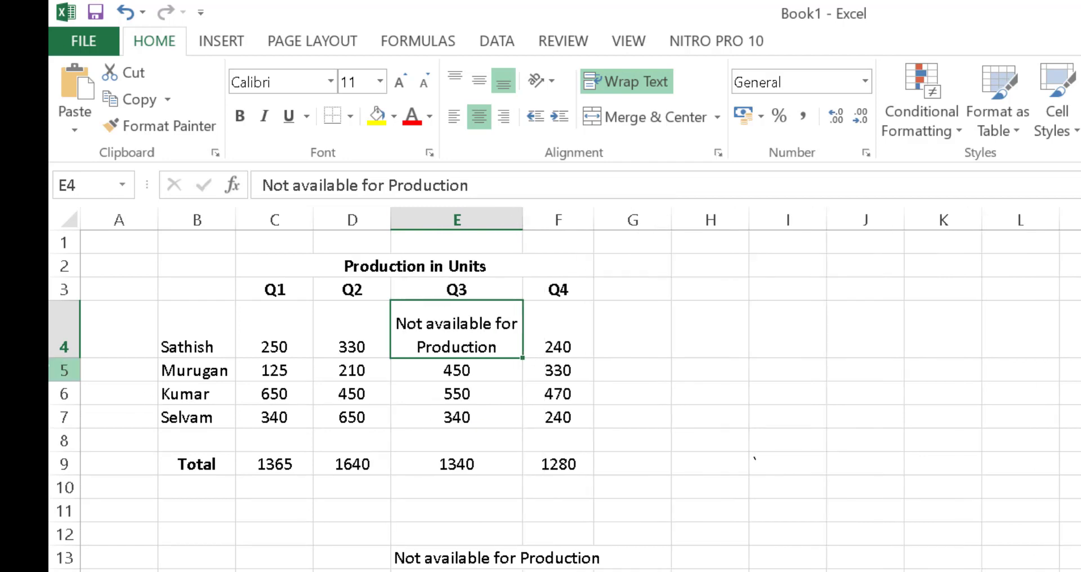
left_click_drag(58, 356, 59, 346)
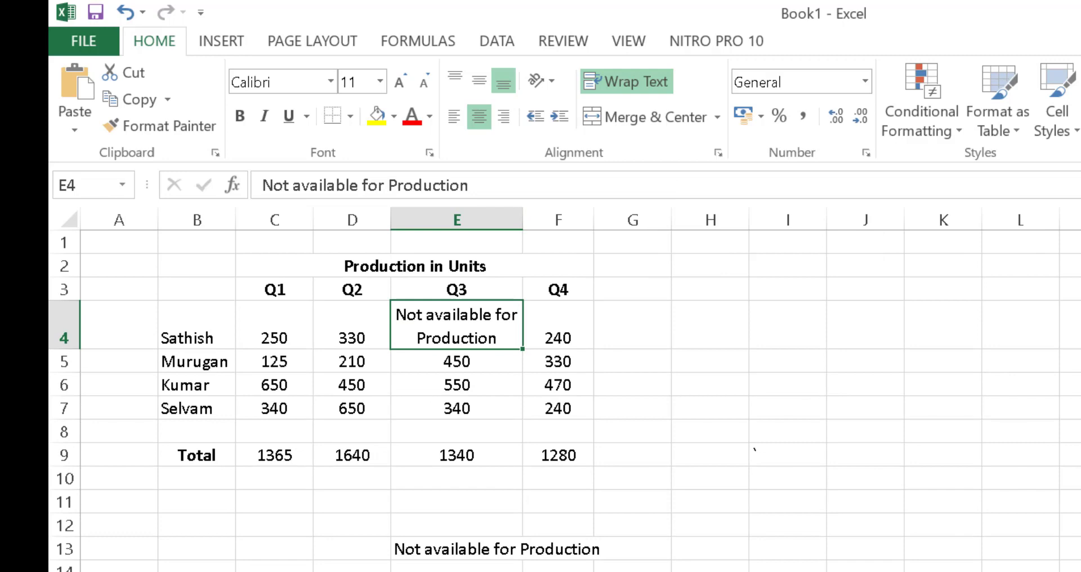
Check the height of row 4 in the Row Height dialog without changing it
key("alt+Tab")
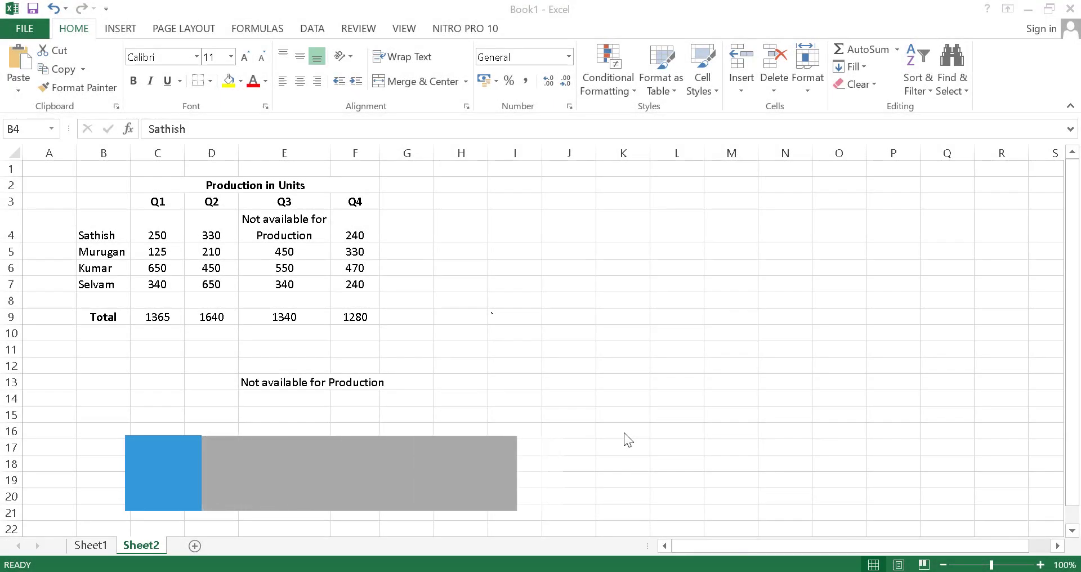
left_click(129, 226)
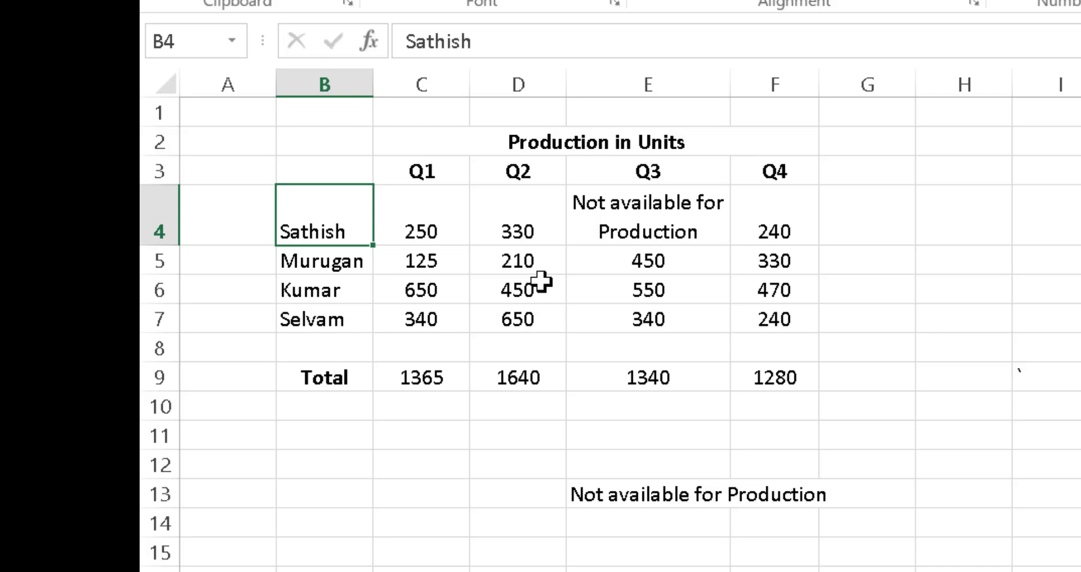
key("alt+h")
key("o")
key("h")
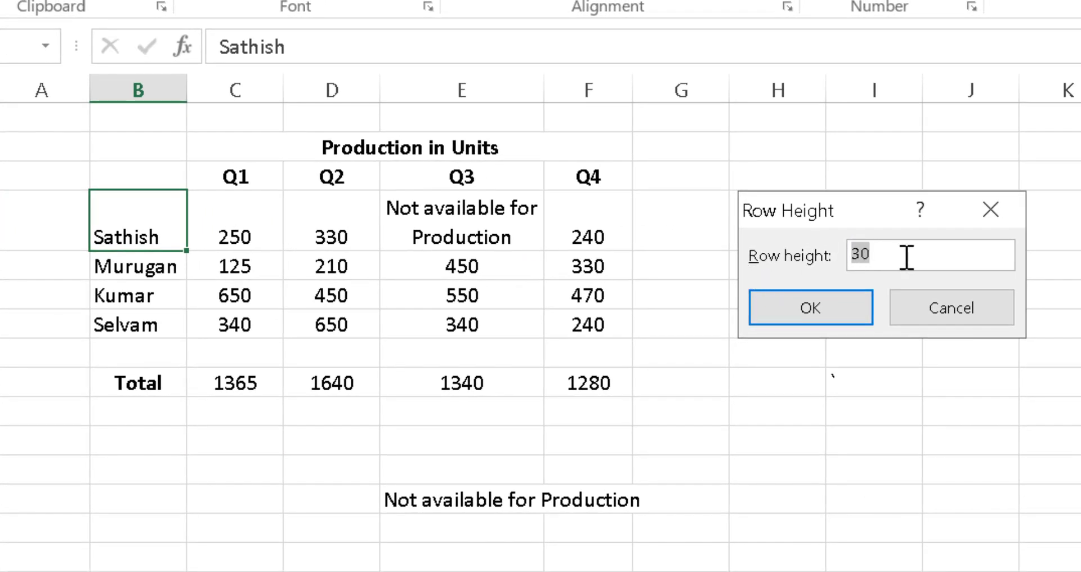
left_click(962, 308)
Set the height of rows 5 to 9 to 30
left_click_drag(128, 268, 587, 388)
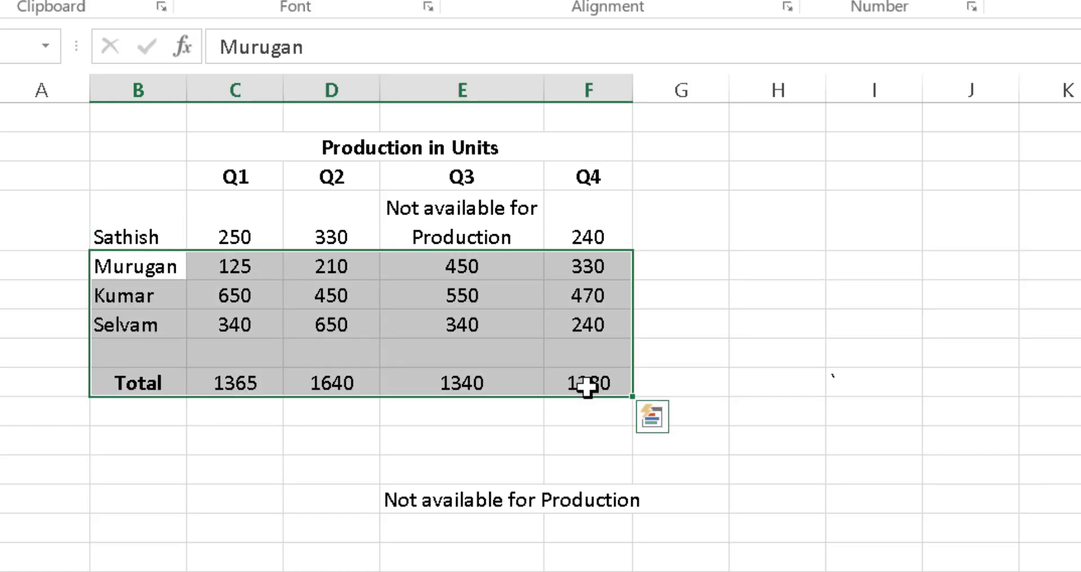
key("alt+h")
key("o")
key("h")
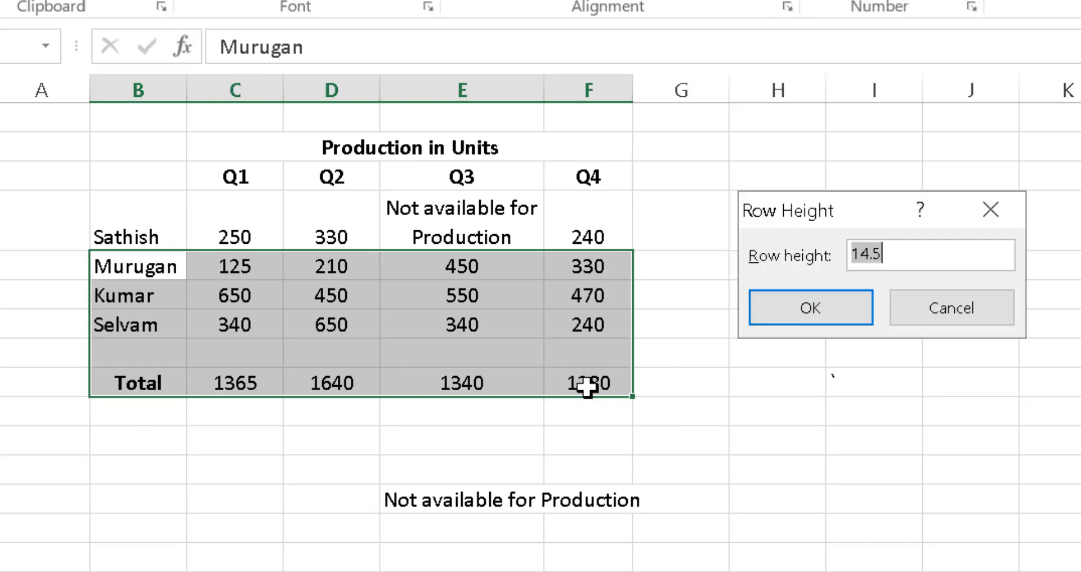
type("30")
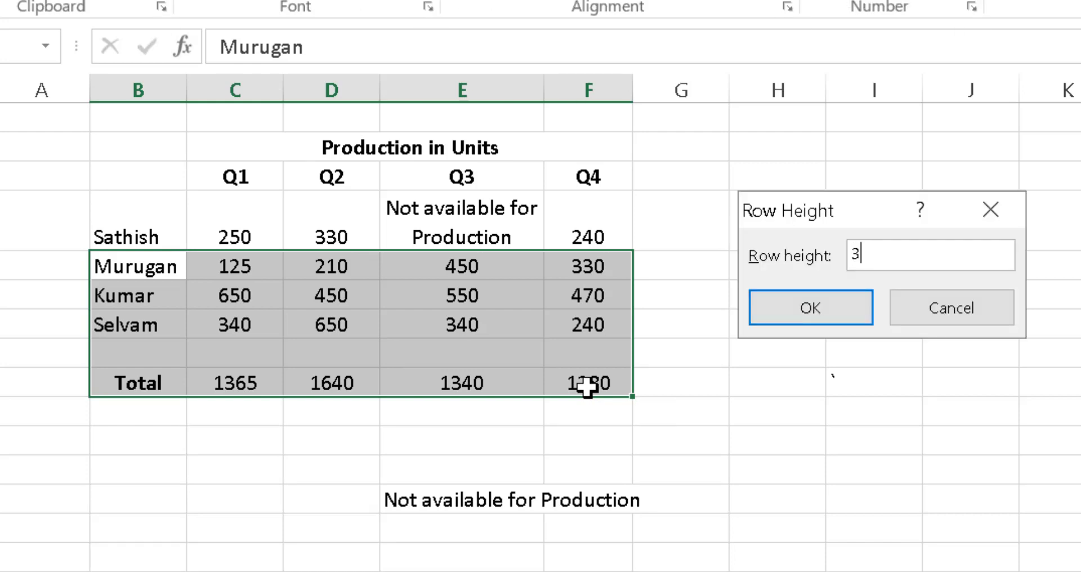
key("Return")
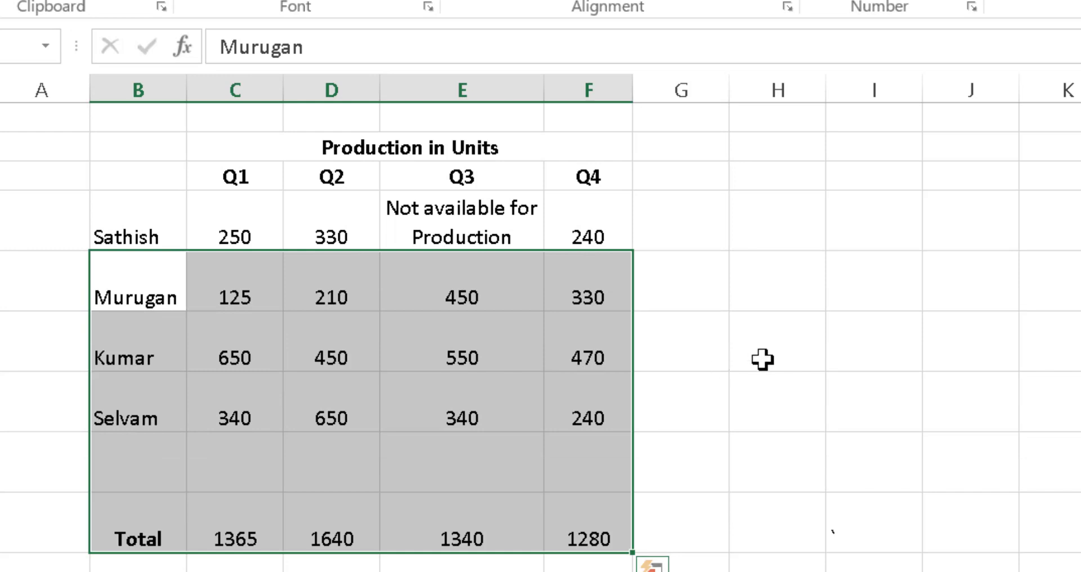
left_click(739, 364)
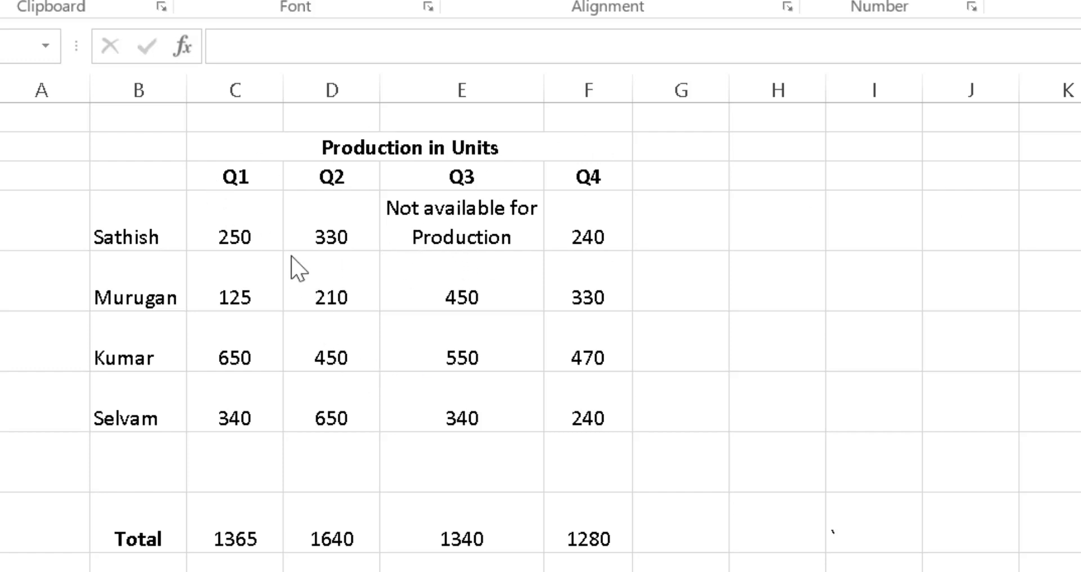
Set the width of the table's columns B to F to 15
mouse_move(132, 148)
left_mouse_down()
mouse_move(439, 301)
mouse_move(489, 418)
mouse_move(504, 509)
left_mouse_up()
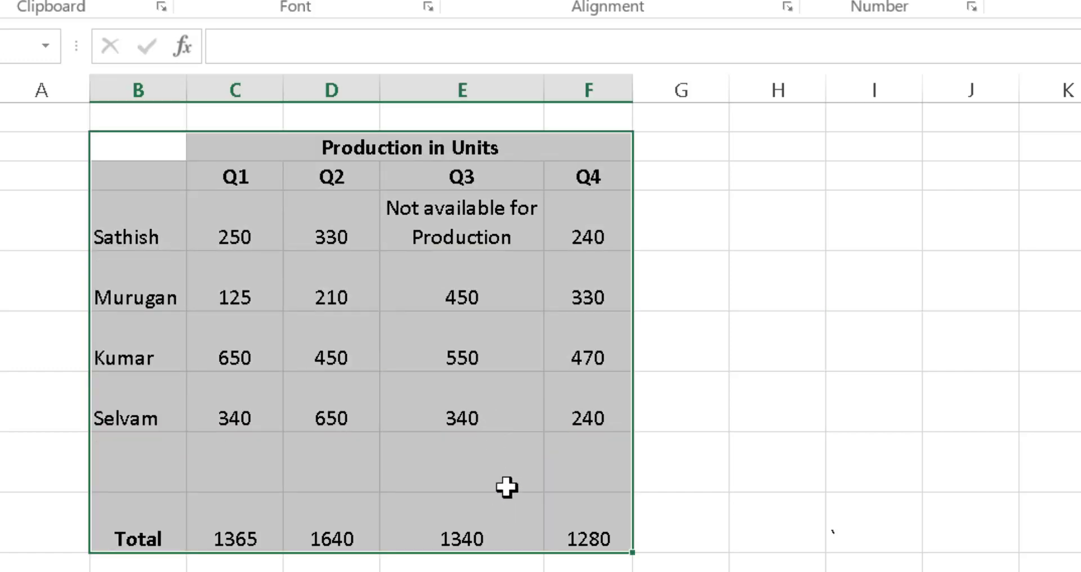
key("alt+h")
key("o")
key("w")
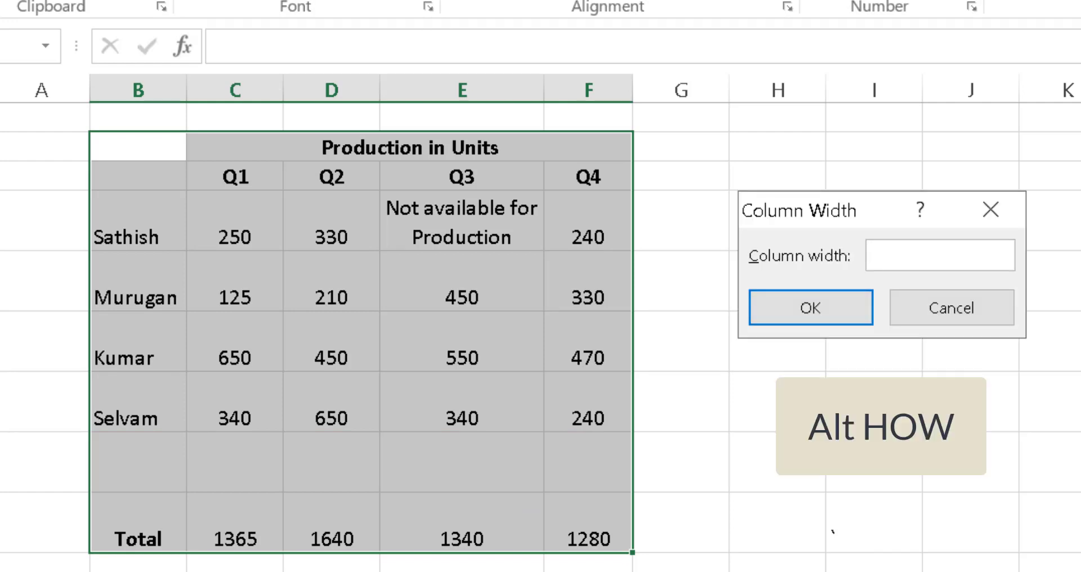
type("15")
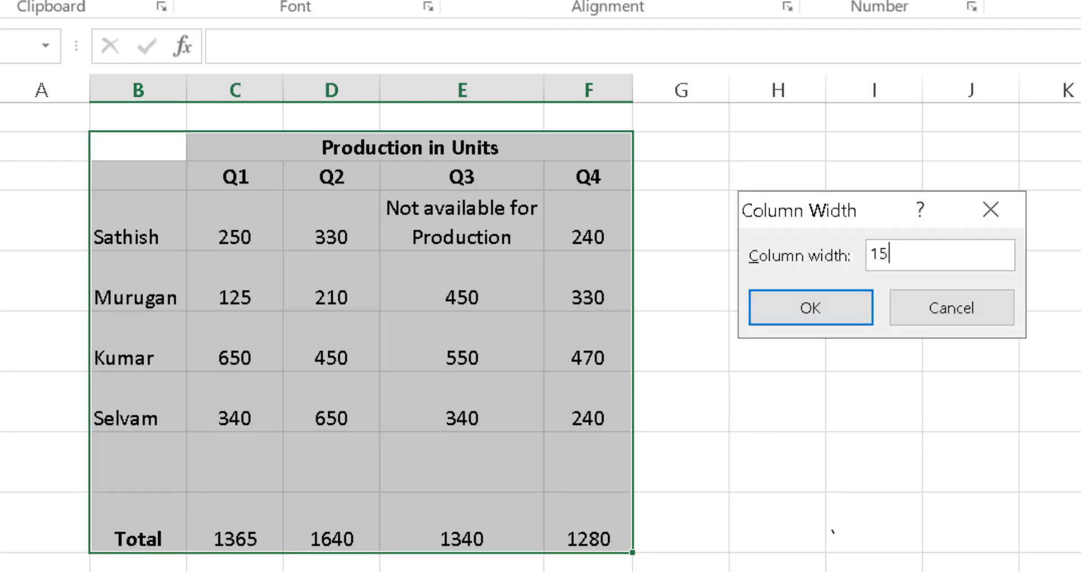
key("Return")
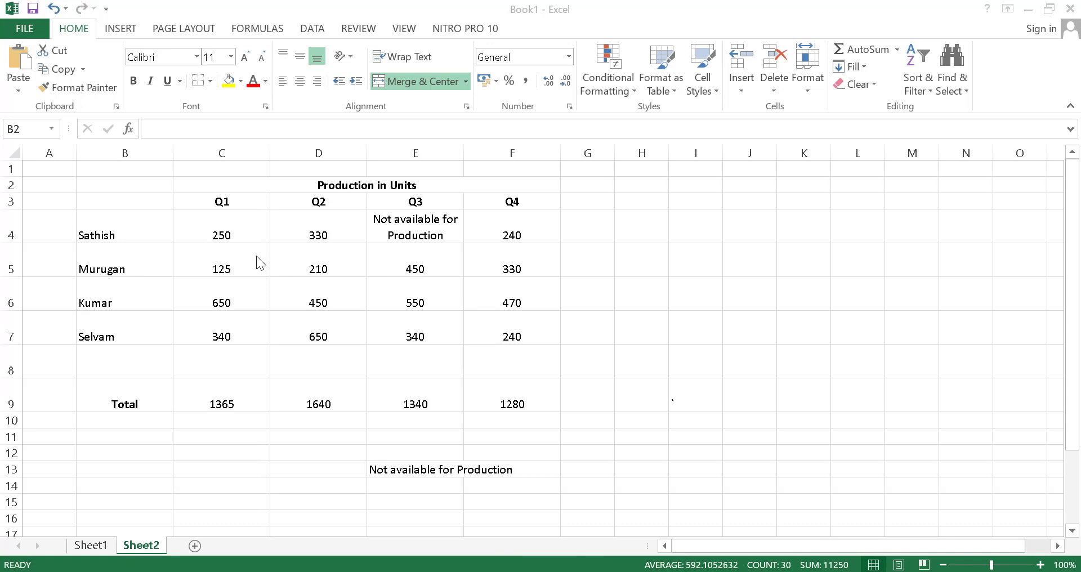
left_click(611, 285)
left_click(233, 281)
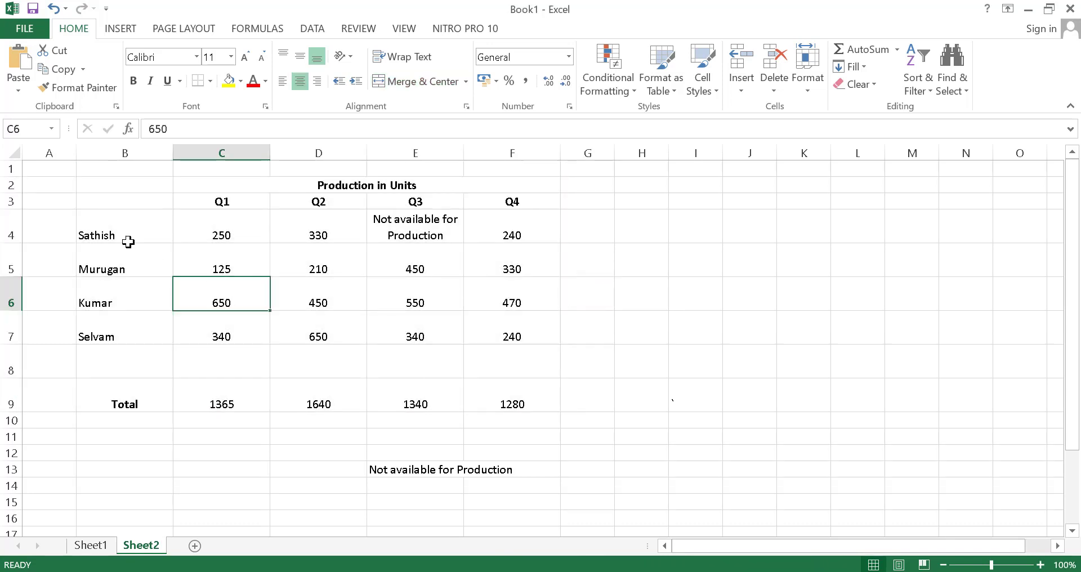
Apply All Borders to the whole production table, B2:F9
left_click(120, 184)
left_click_drag(136, 189, 503, 397)
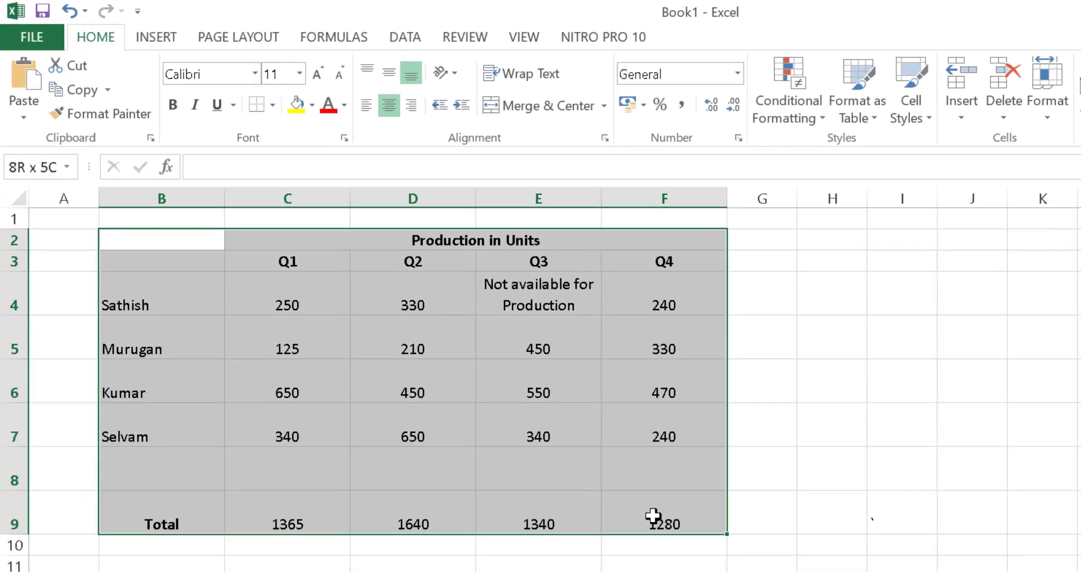
left_click_drag(652, 516, 653, 516)
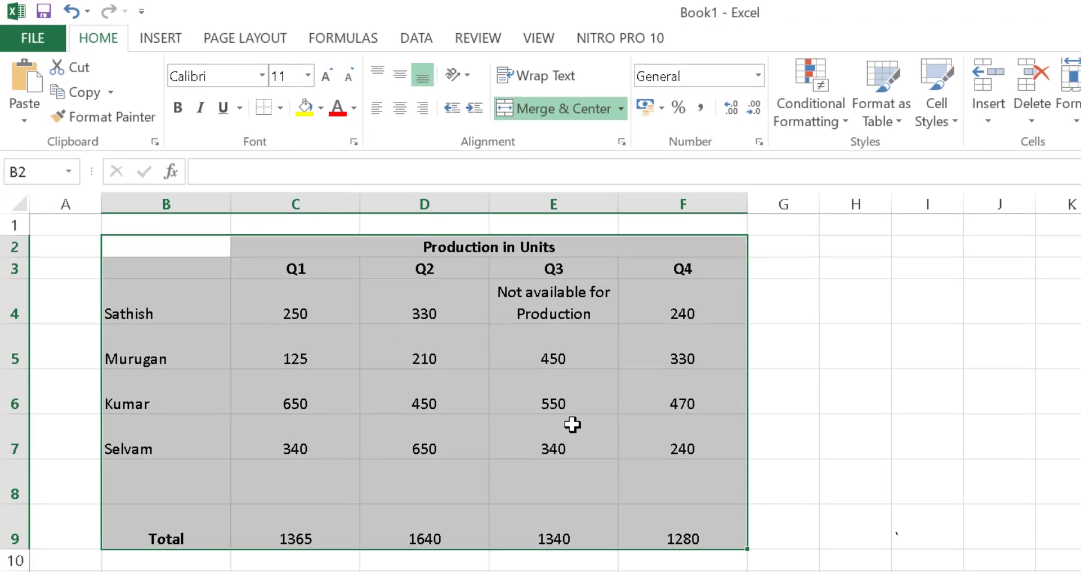
key("alt")
key("h")
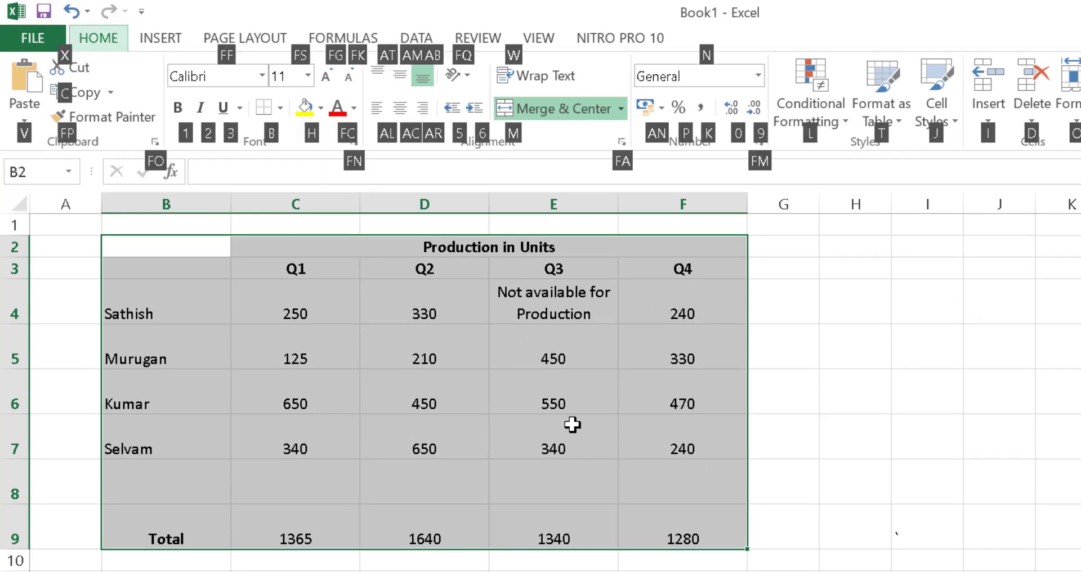
key("b")
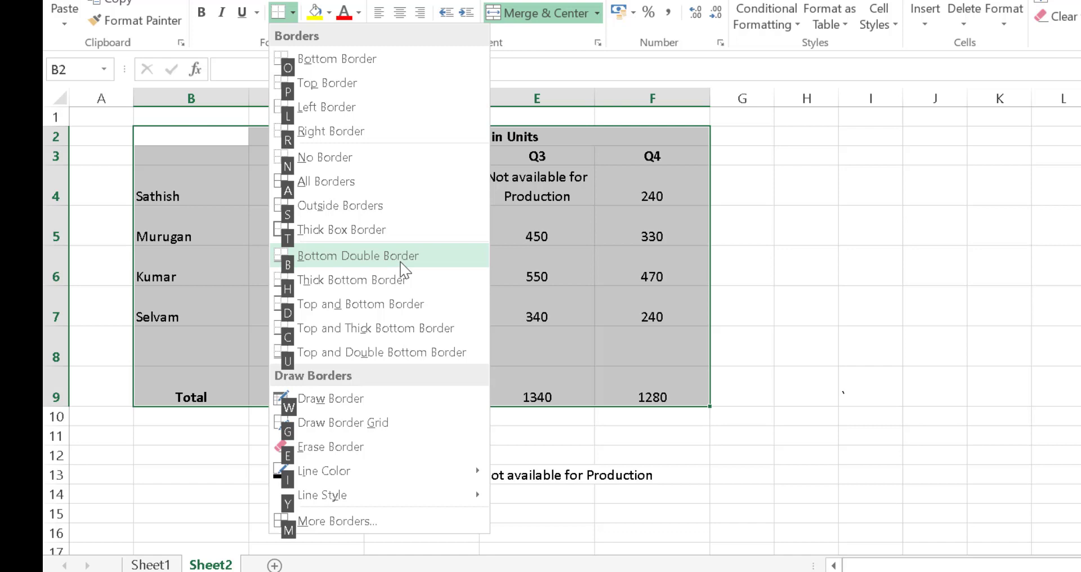
left_click(376, 182)
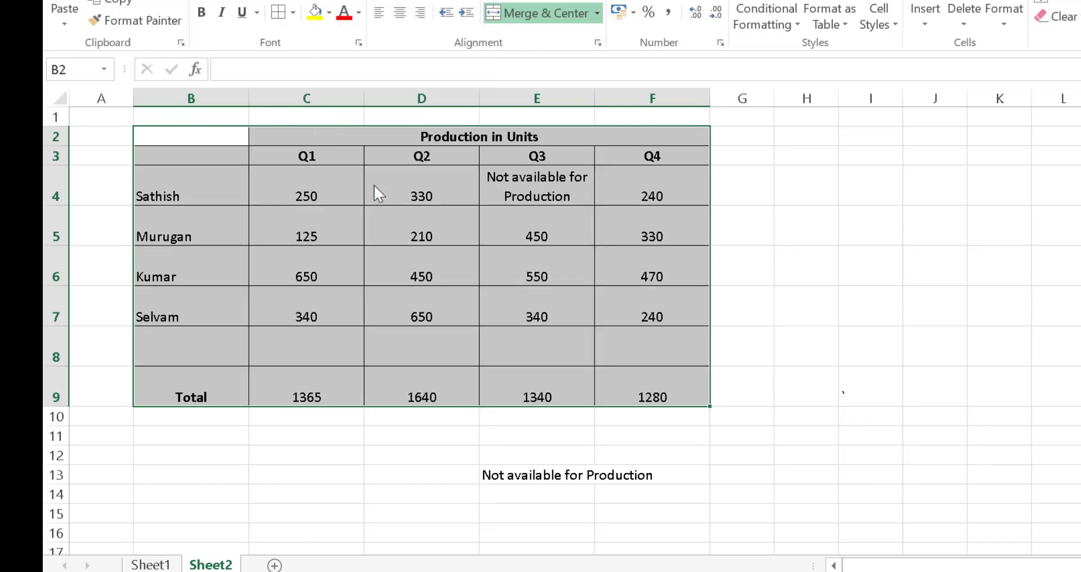
left_click(612, 454)
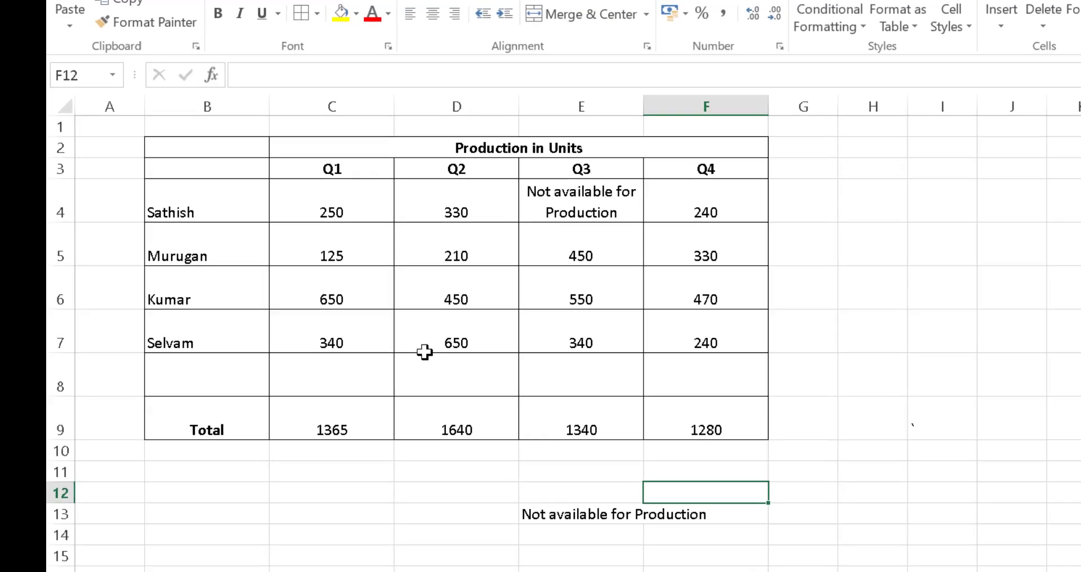
Insert an entire blank row above row 6 of the production table
left_click(222, 310)
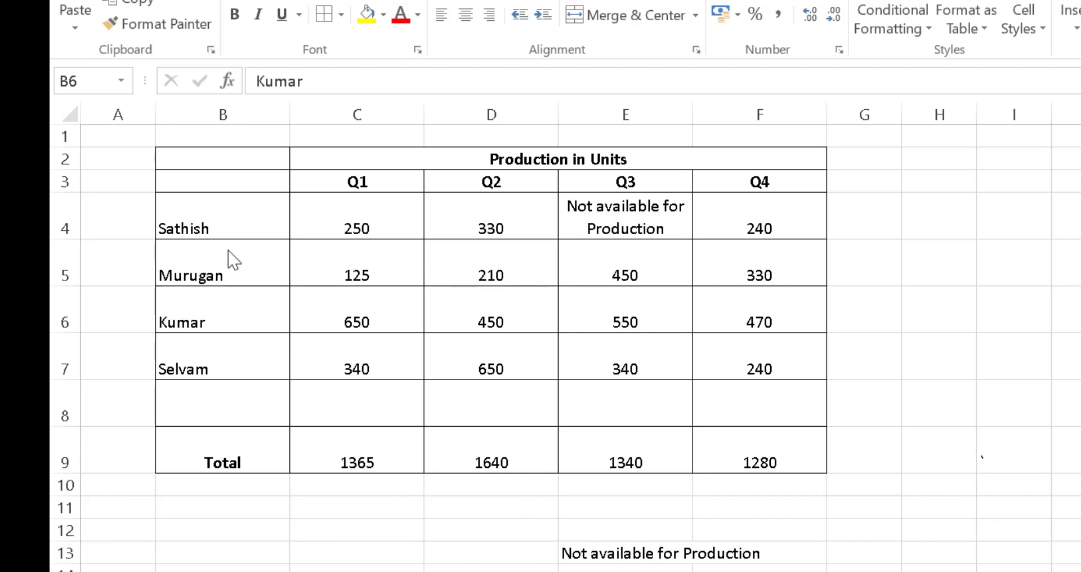
key("ctrl+space")
left_click(245, 264)
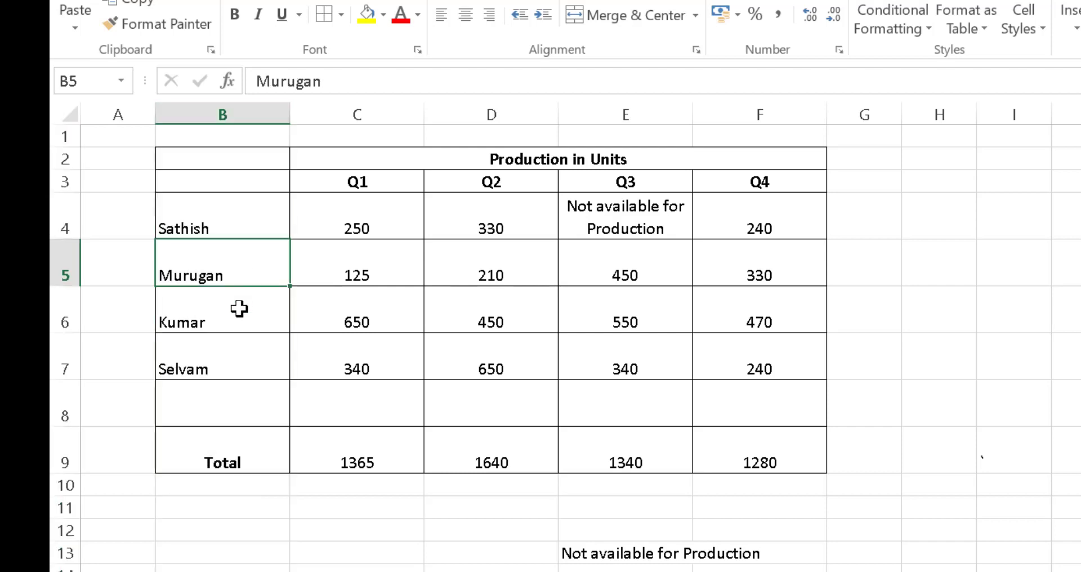
left_click(238, 310)
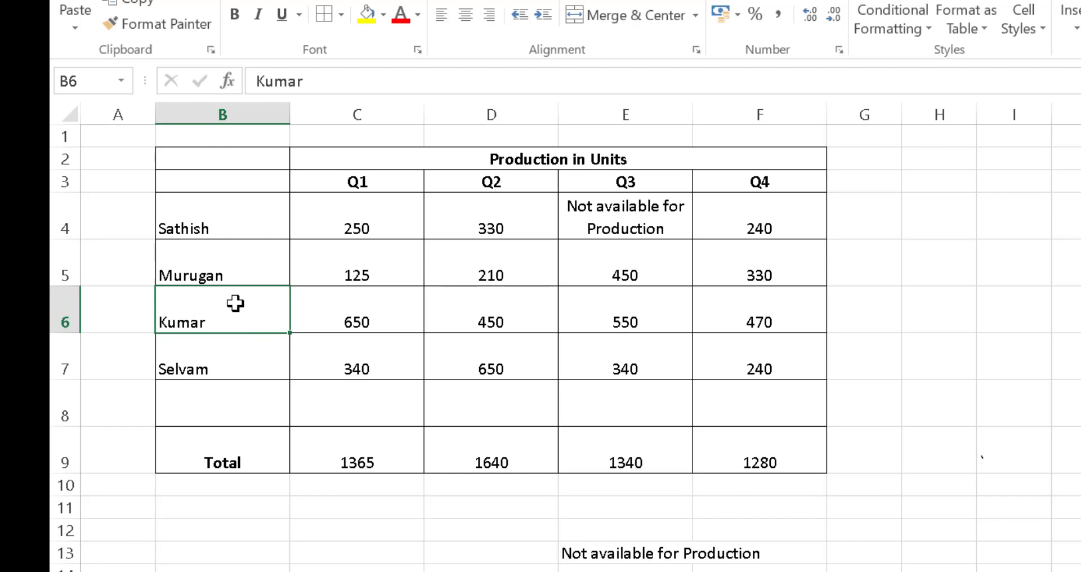
key("shift+space")
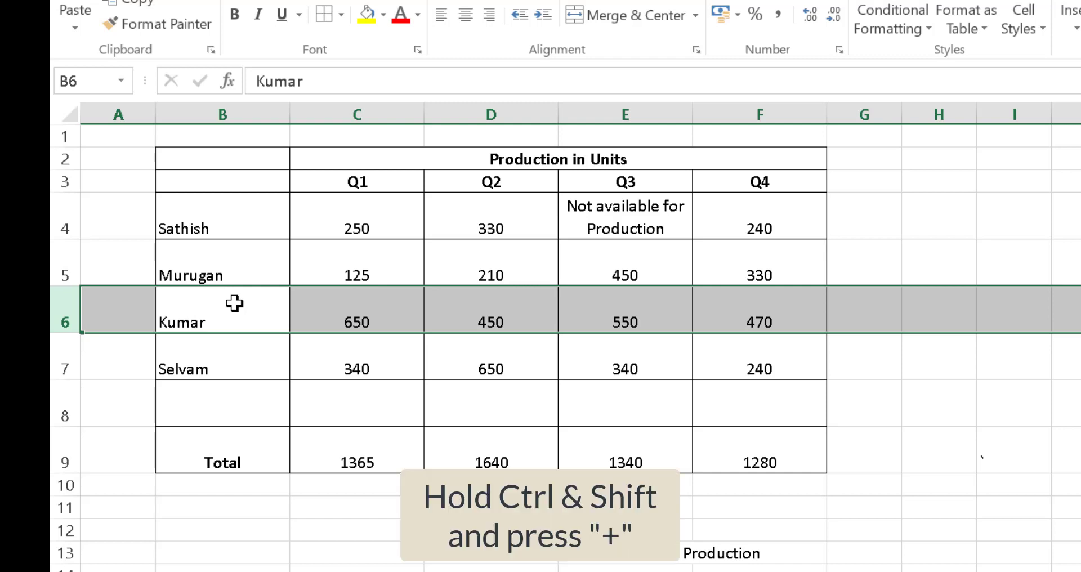
key("ctrl+shift+plus")
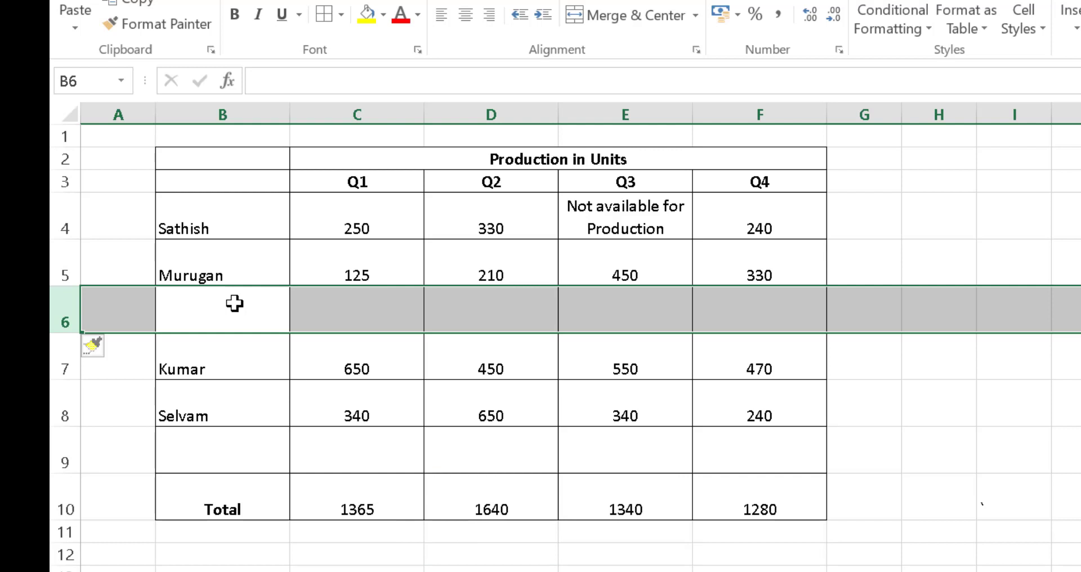
Delete the blank row 6 from the table and select cell B6
key("ctrl+minus")
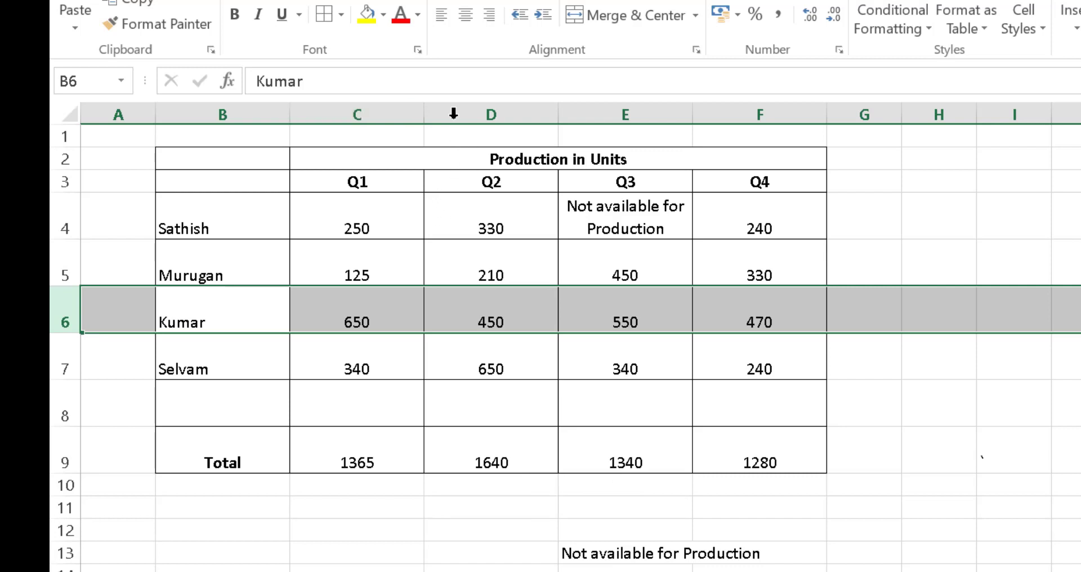
left_click(377, 312)
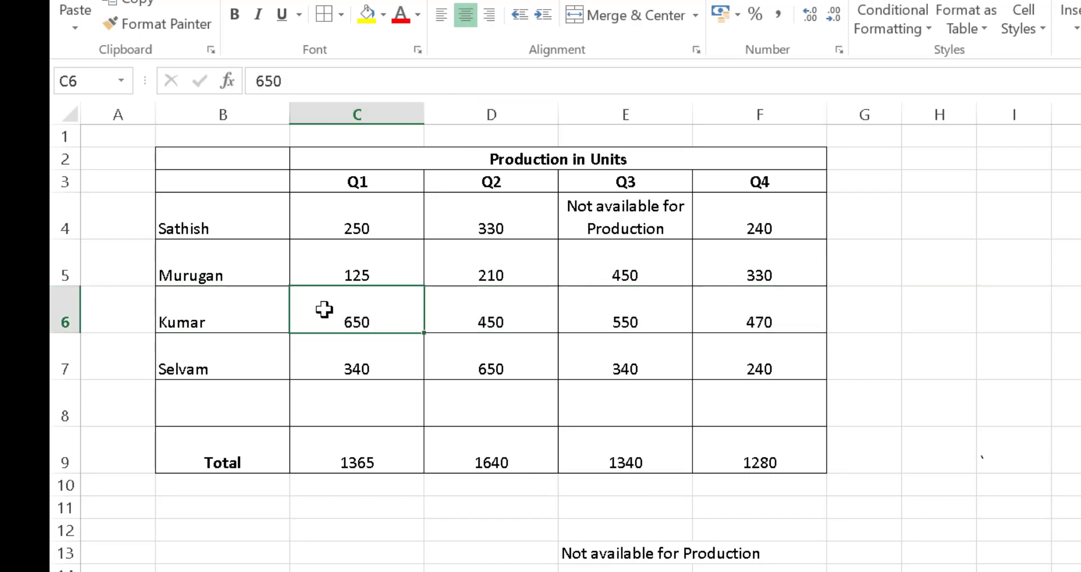
left_click(250, 314)
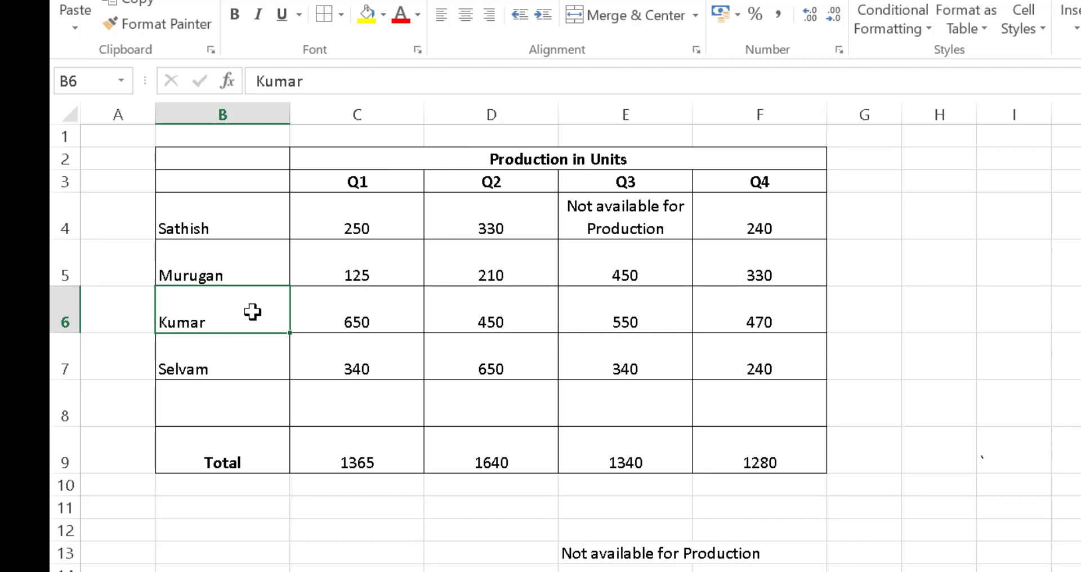
Insert an entire blank column before column B of the production table
key("ctrl+space")
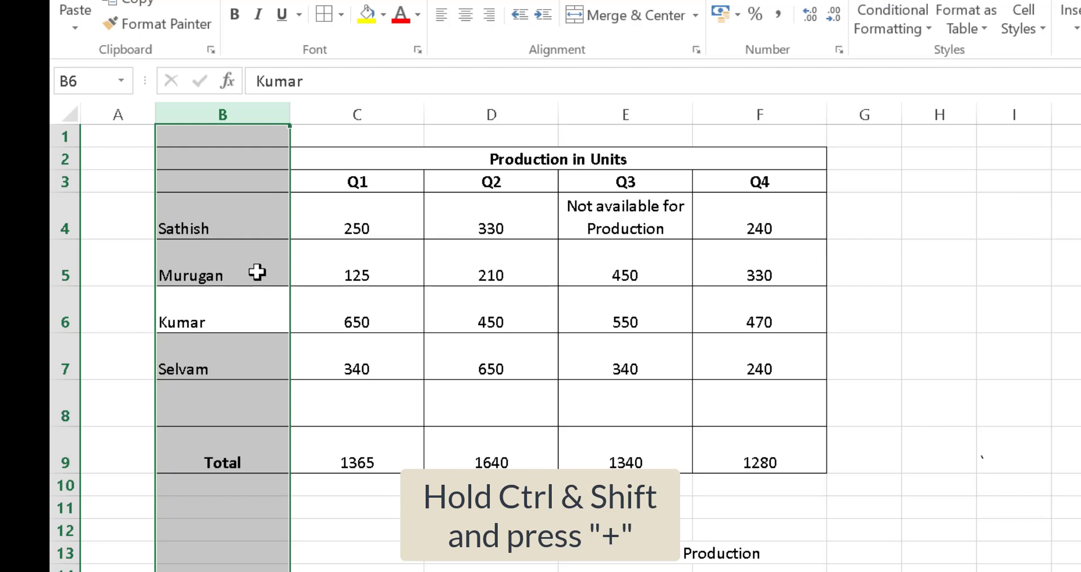
key("ctrl+shift+plus")
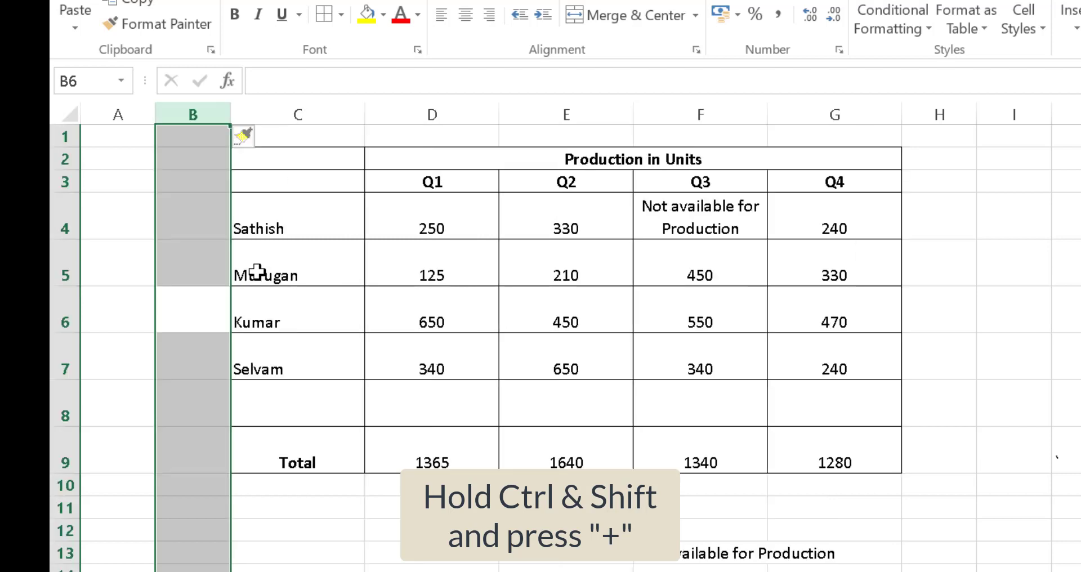
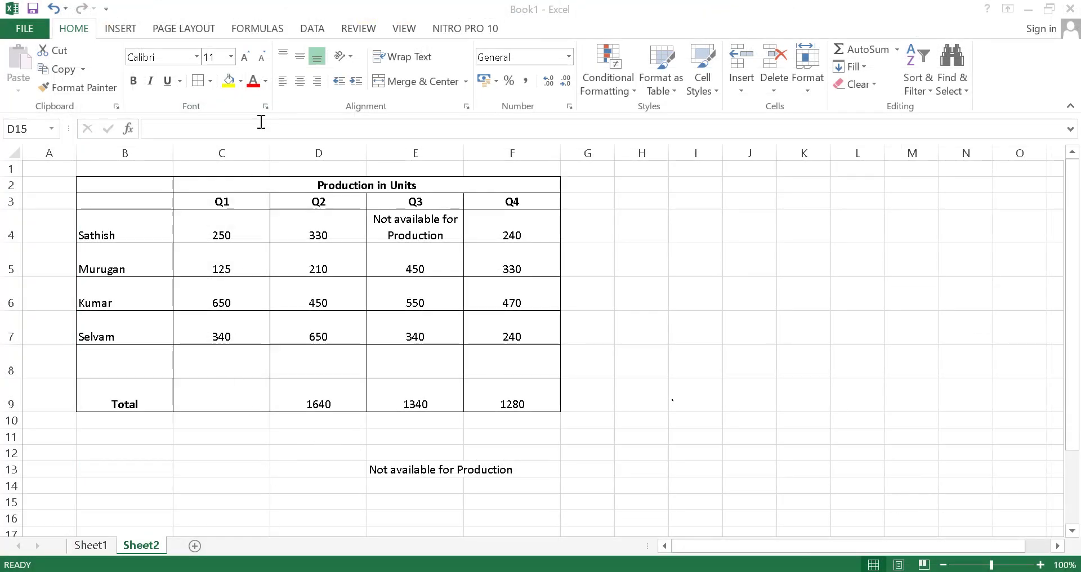
left_click(216, 126)
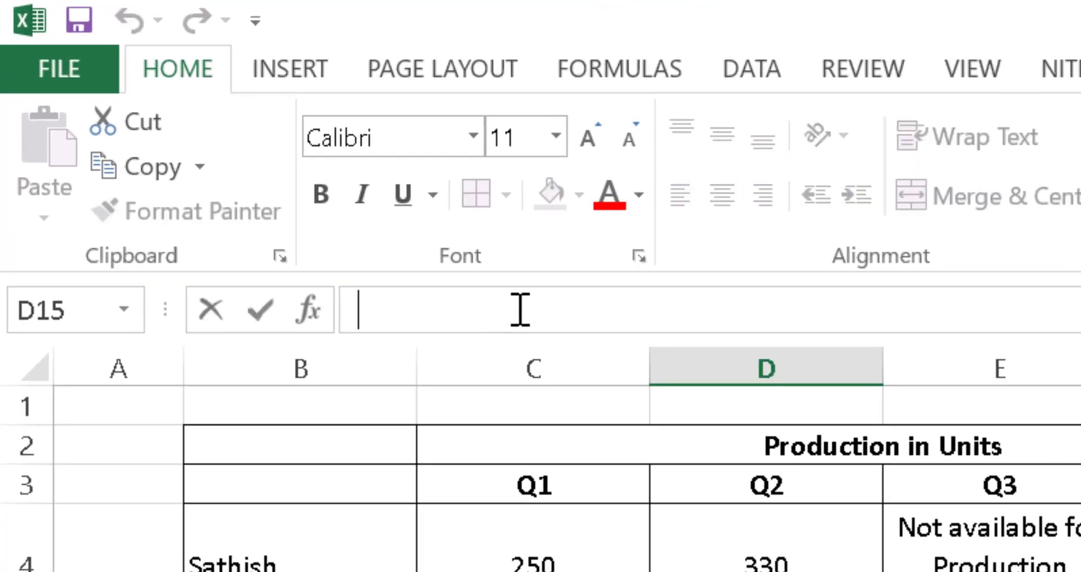
key("Escape")
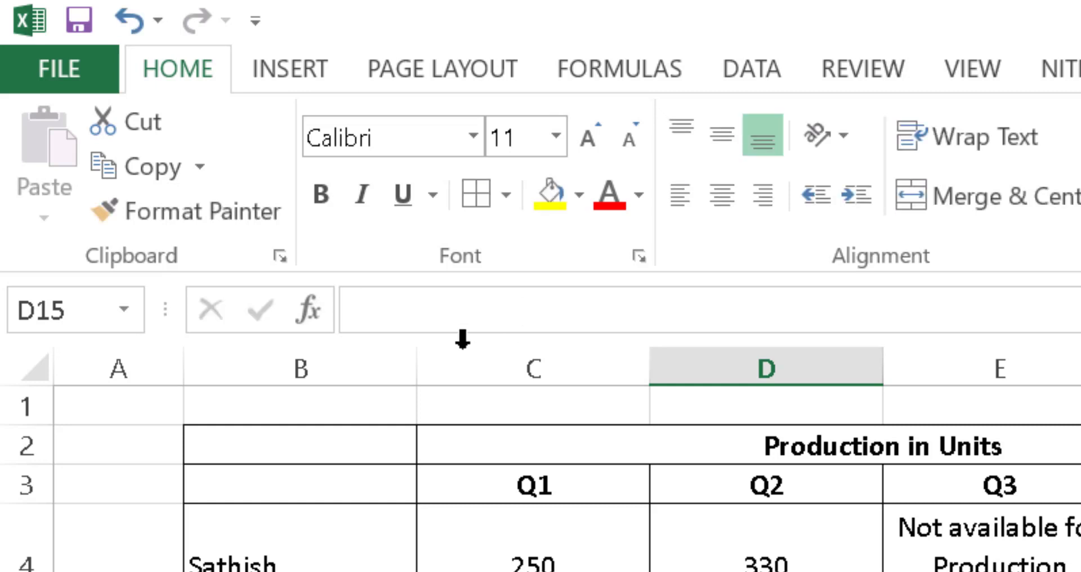
left_click(443, 307)
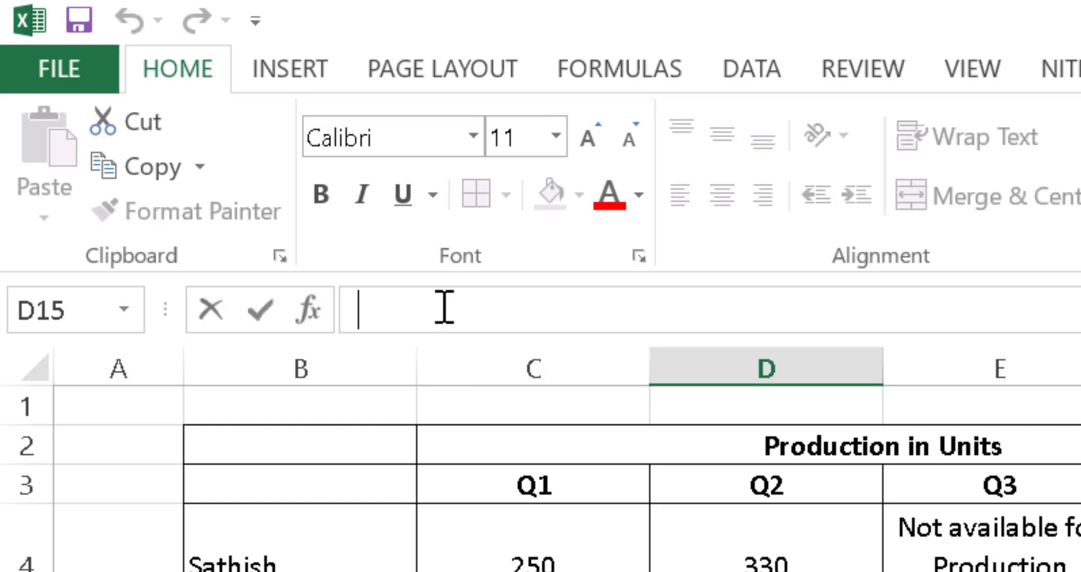
type("=")
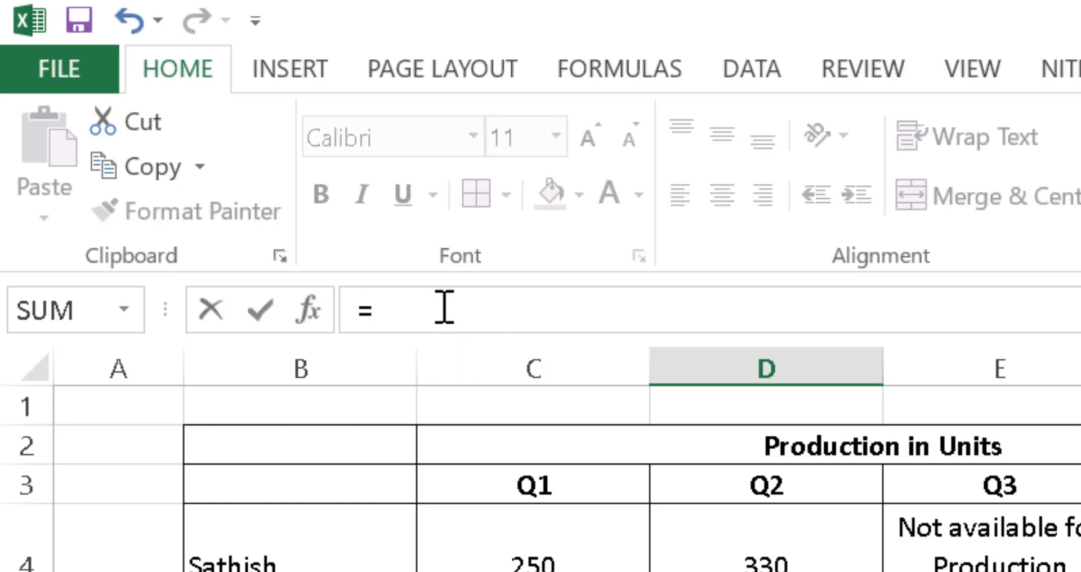
key("BackSpace")
type("+")
key("BackSpace")
key("Escape")
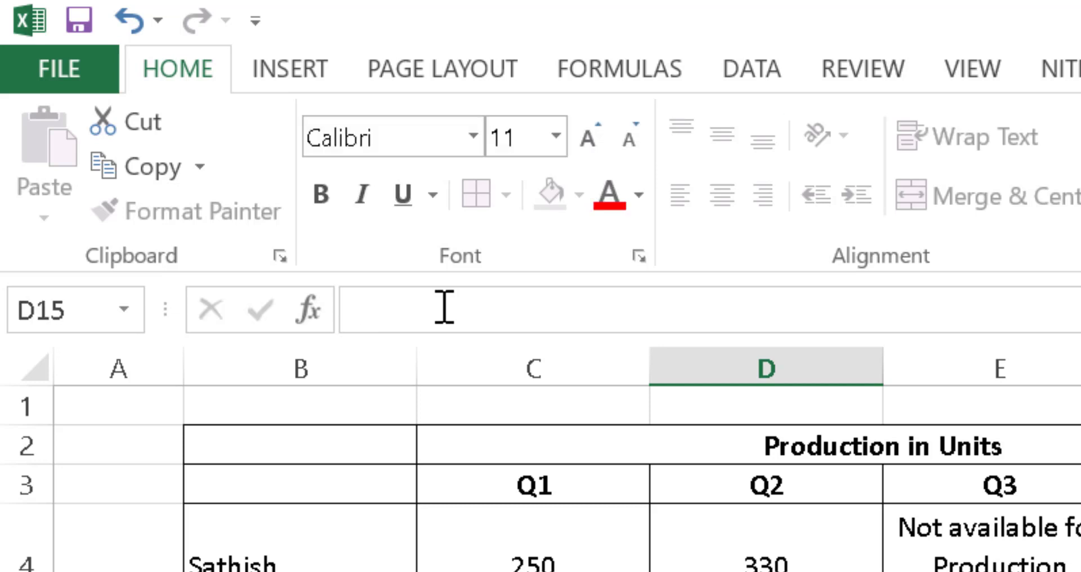
Total the Q1 production values in cell C9 with AutoSum over the range C4:C8
left_click_drag(570, 537, 552, 571)
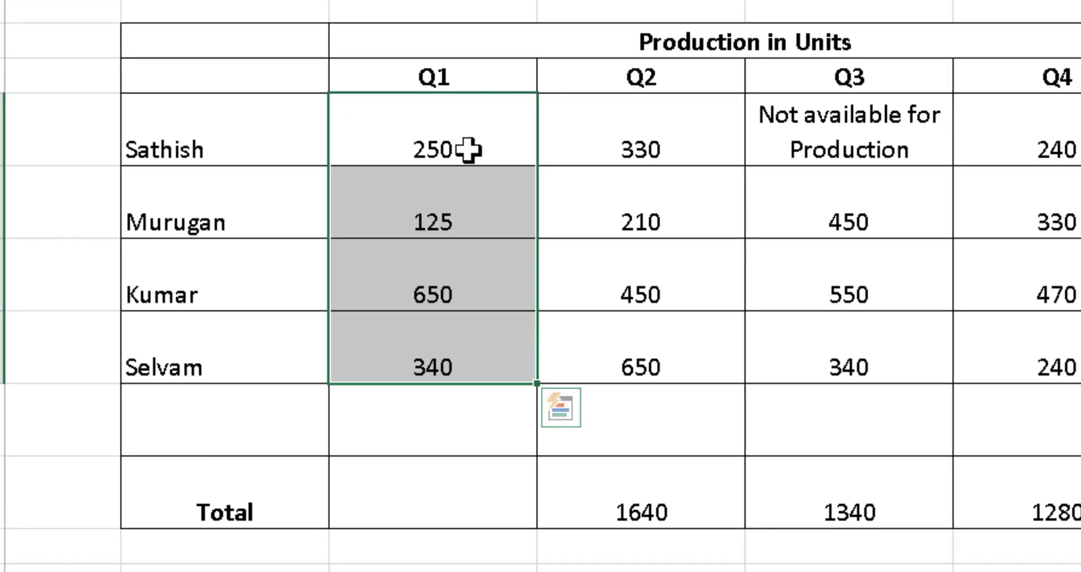
left_click(430, 487)
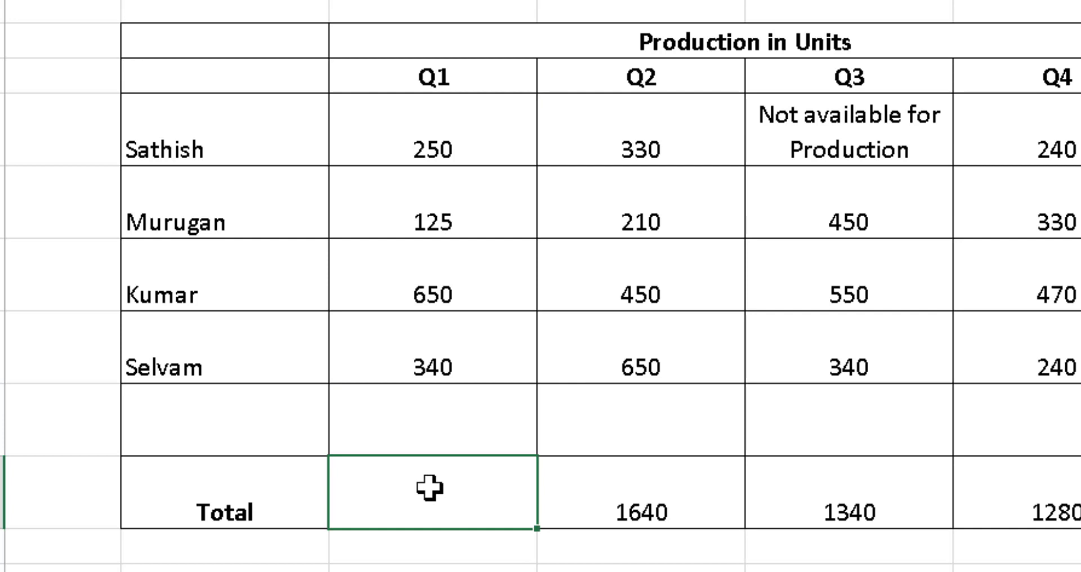
key("alt+equal")
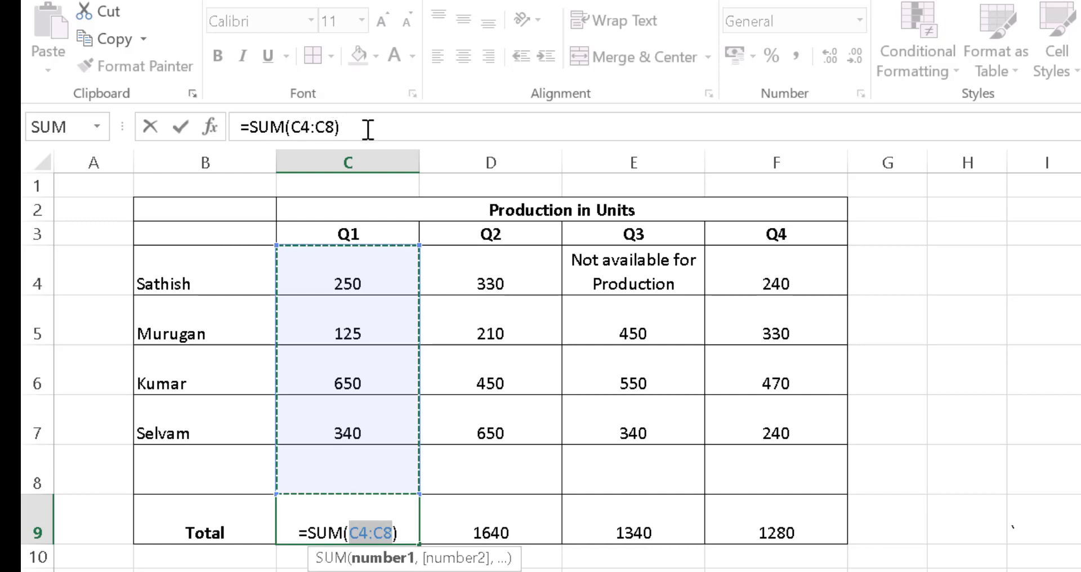
key("Return")
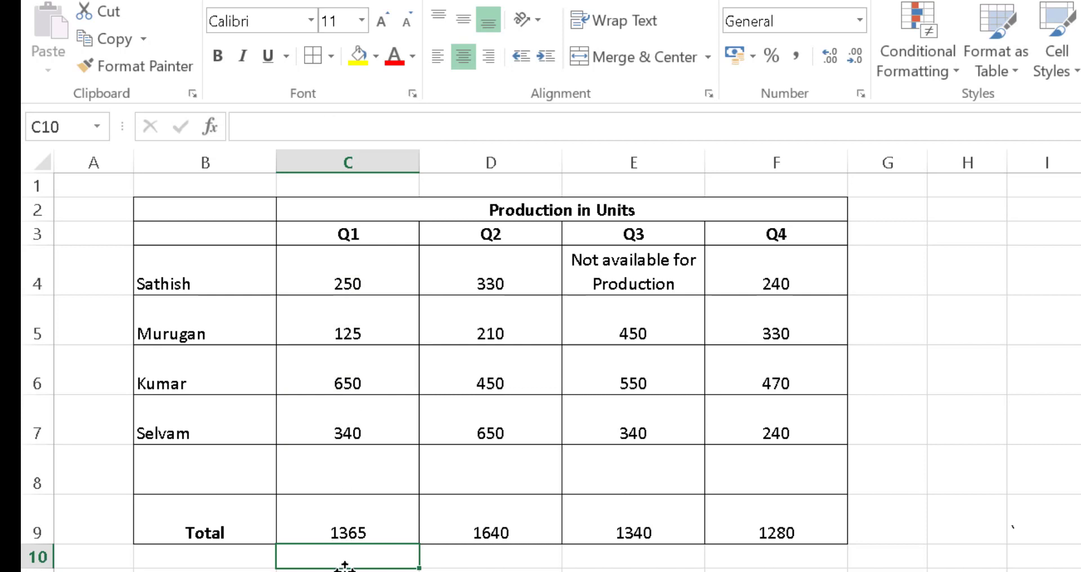
Examine the SUM formula in C9 and its highlighted range, and check the status bar statistics for cells C4:C7
left_click_drag(351, 291, 360, 430)
left_click(366, 531)
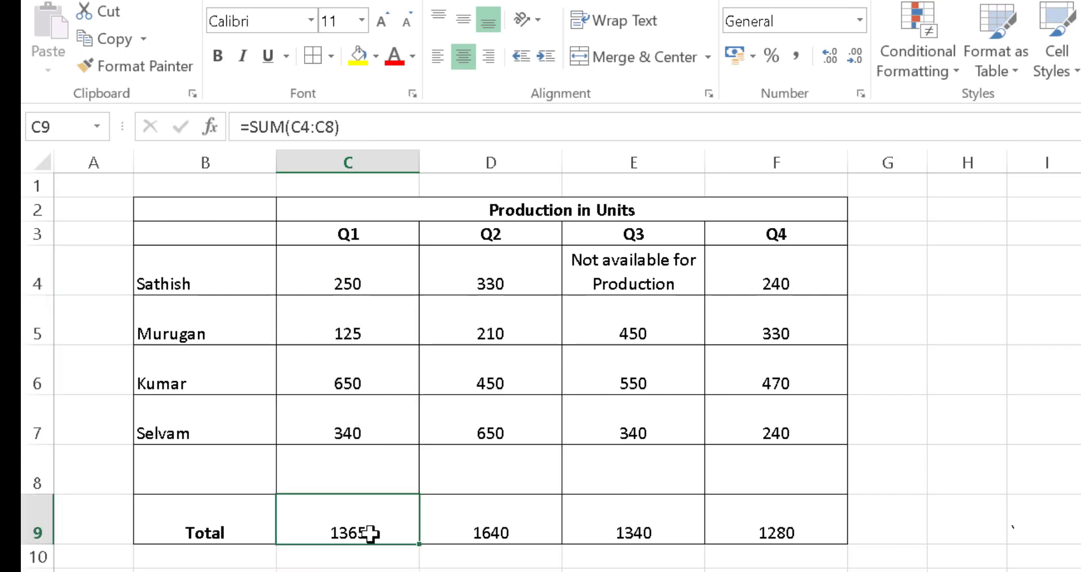
double_click(373, 527)
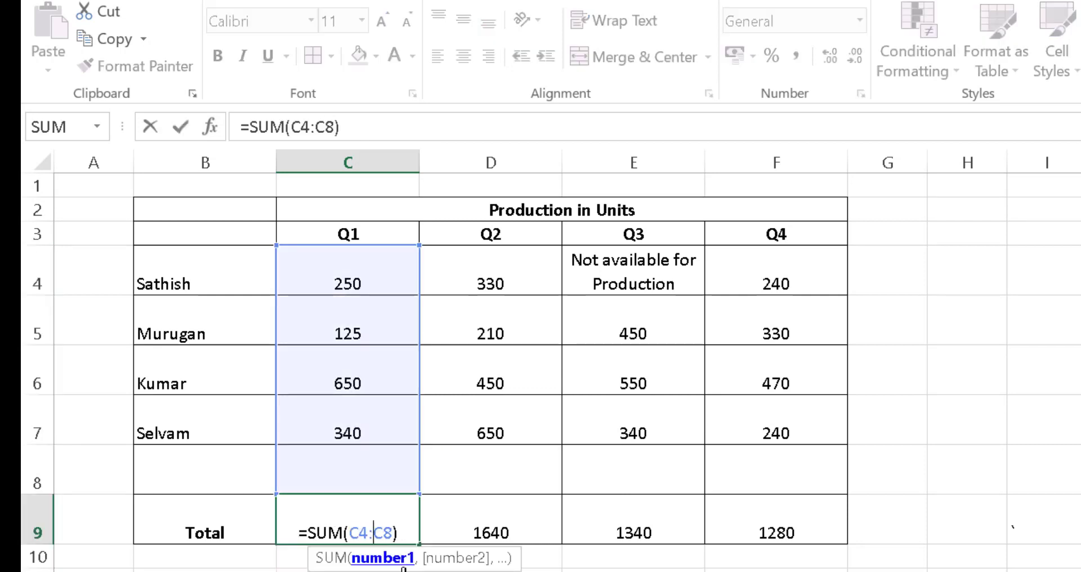
key("Escape")
double_click(381, 524)
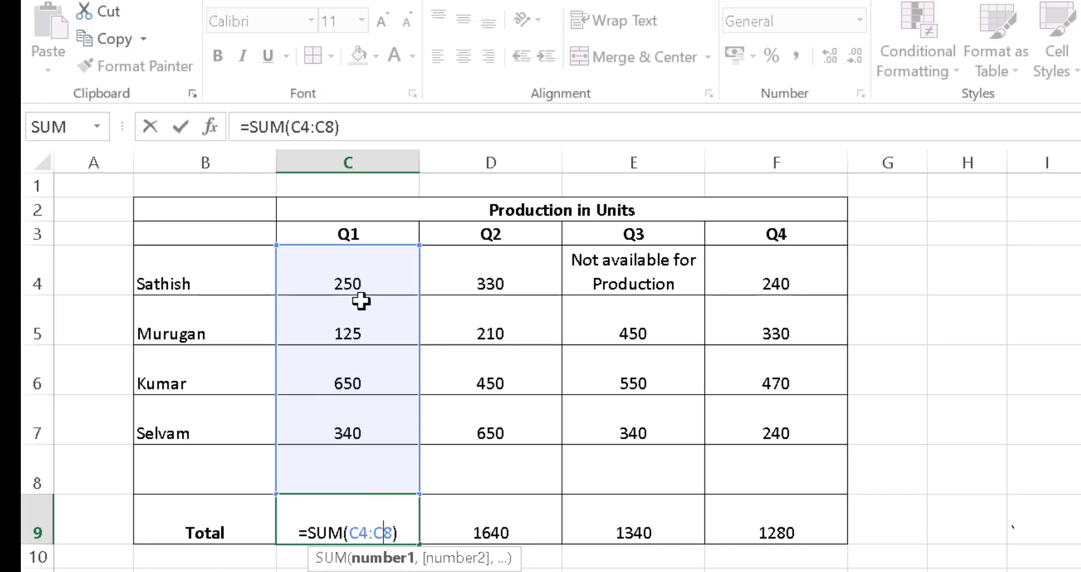
key("ctrl+Return")
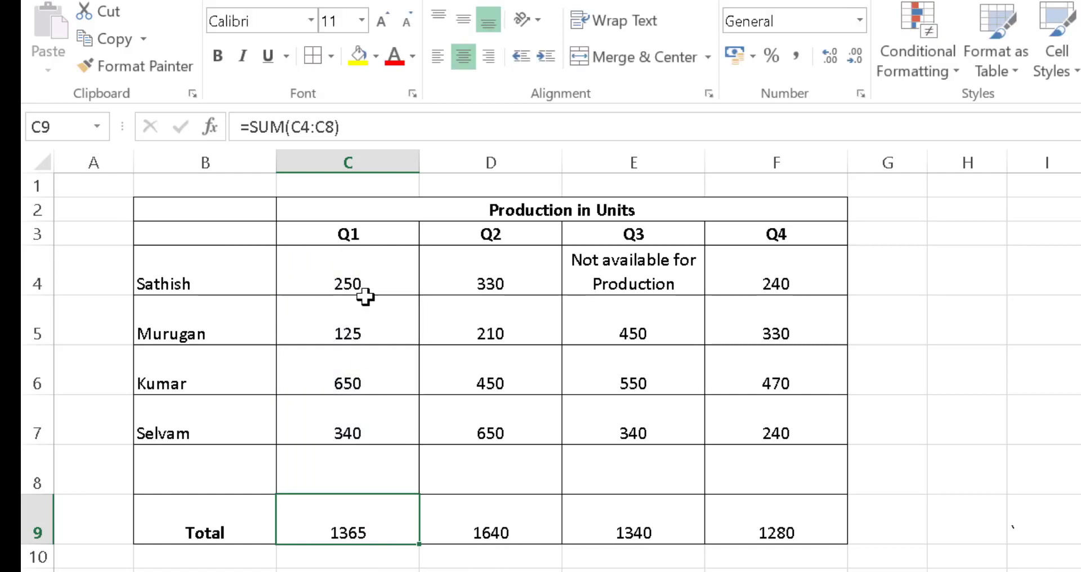
left_click_drag(357, 275, 373, 432)
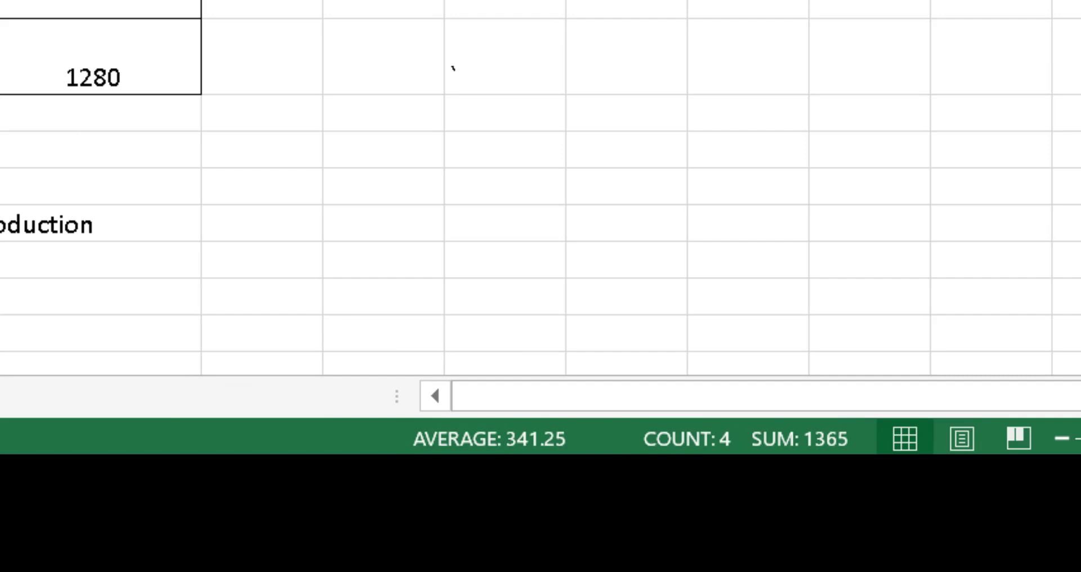
left_click(91, 344)
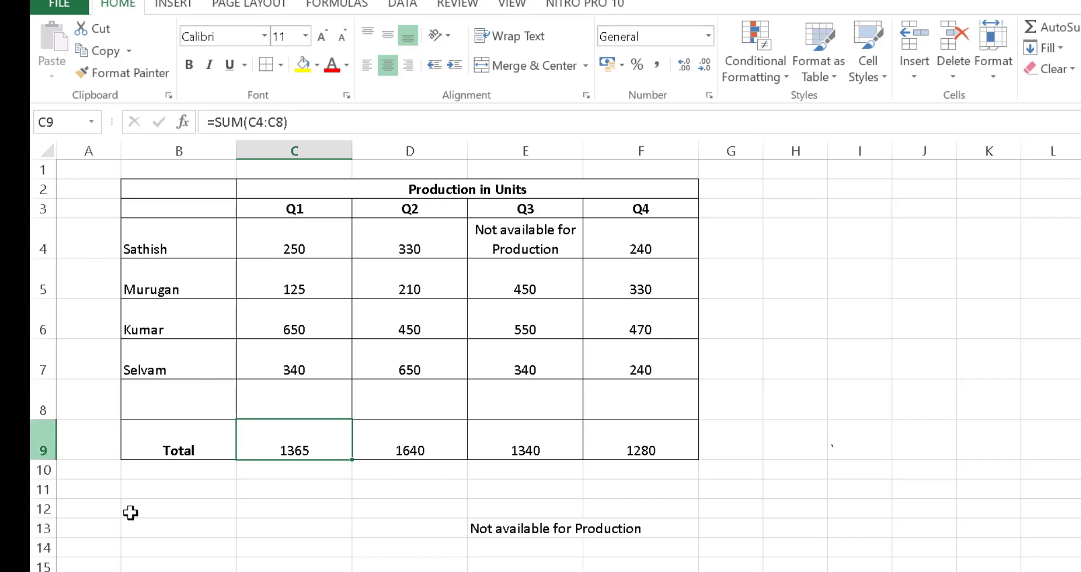
Set the whole production table, B2:F9, as the print area
left_click(525, 489)
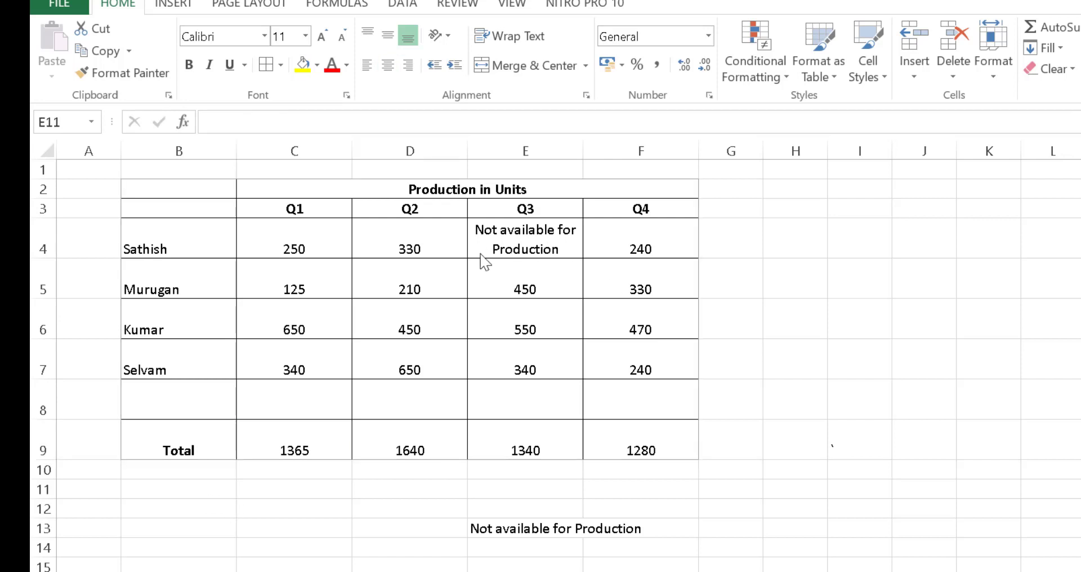
left_click(429, 315)
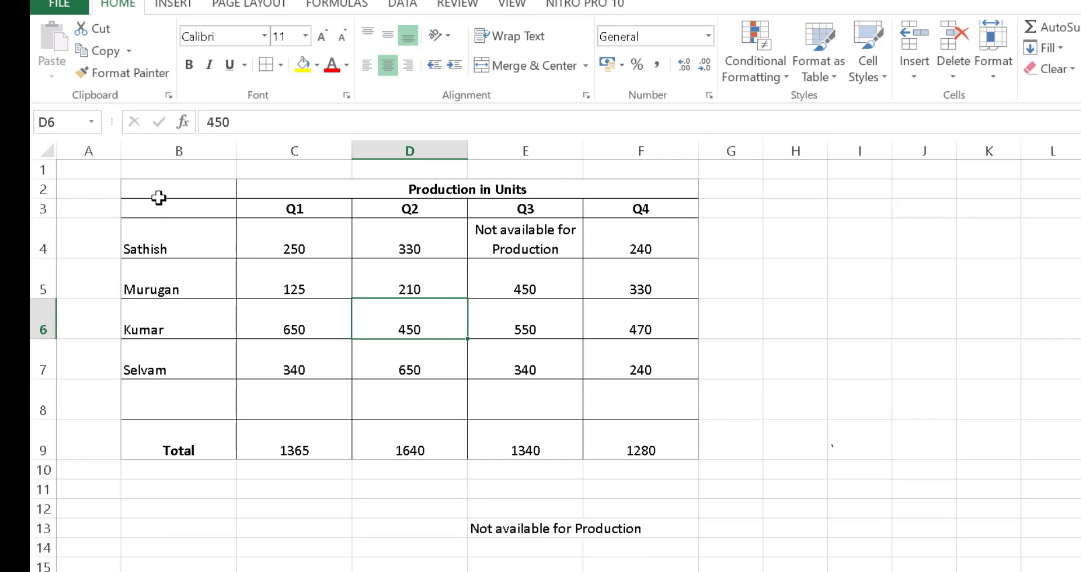
left_click_drag(160, 187, 581, 454)
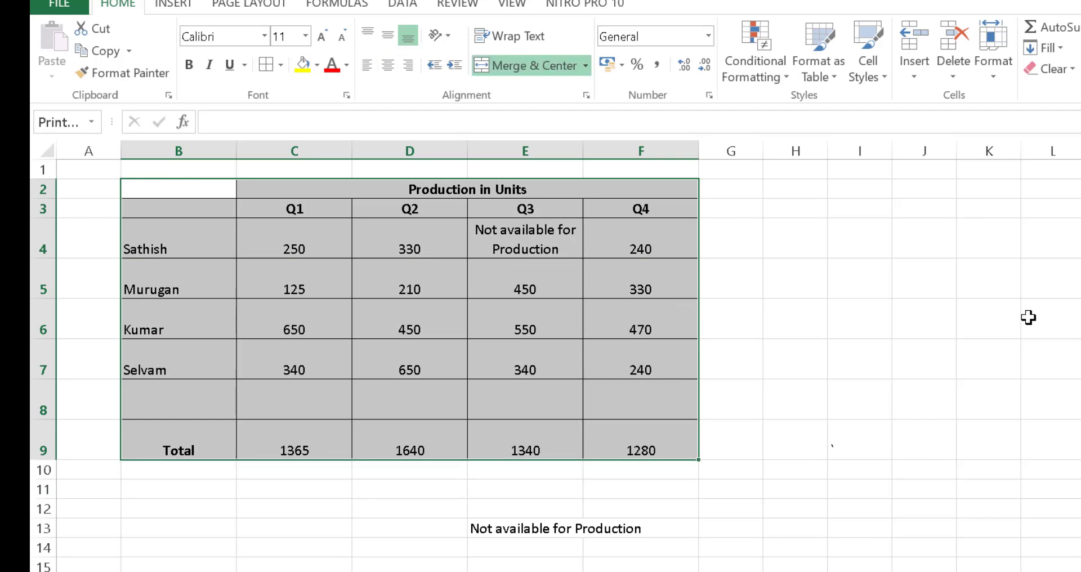
key("alt")
key("p")
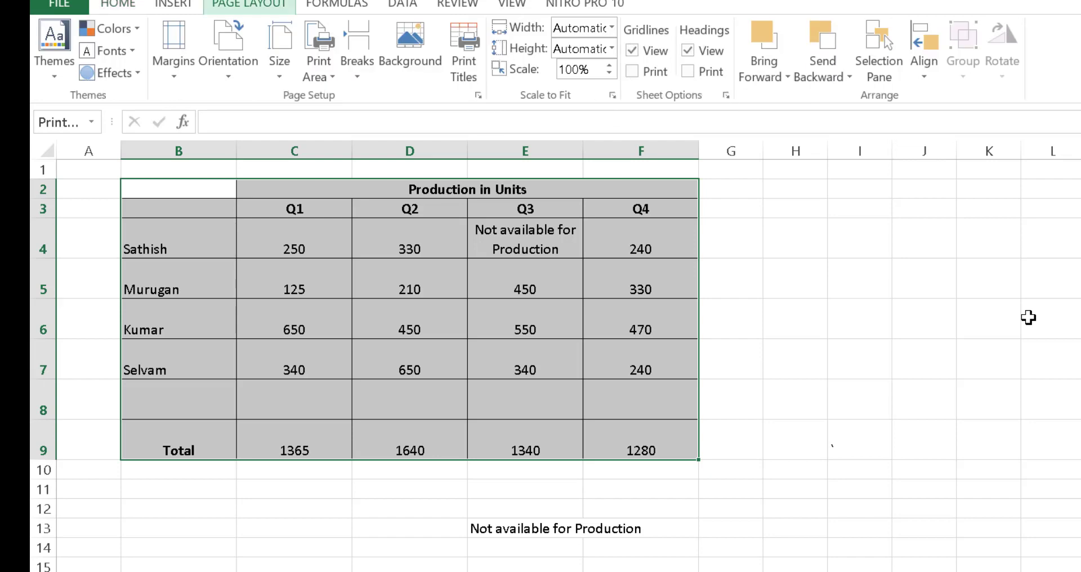
key("r")
key("s")
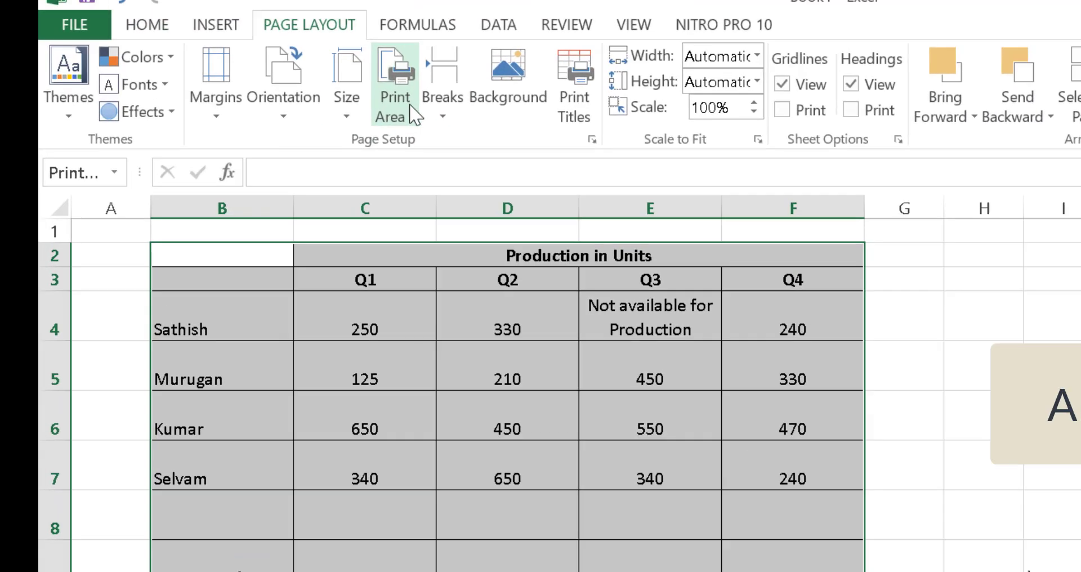
left_click(318, 63)
left_click(854, 363)
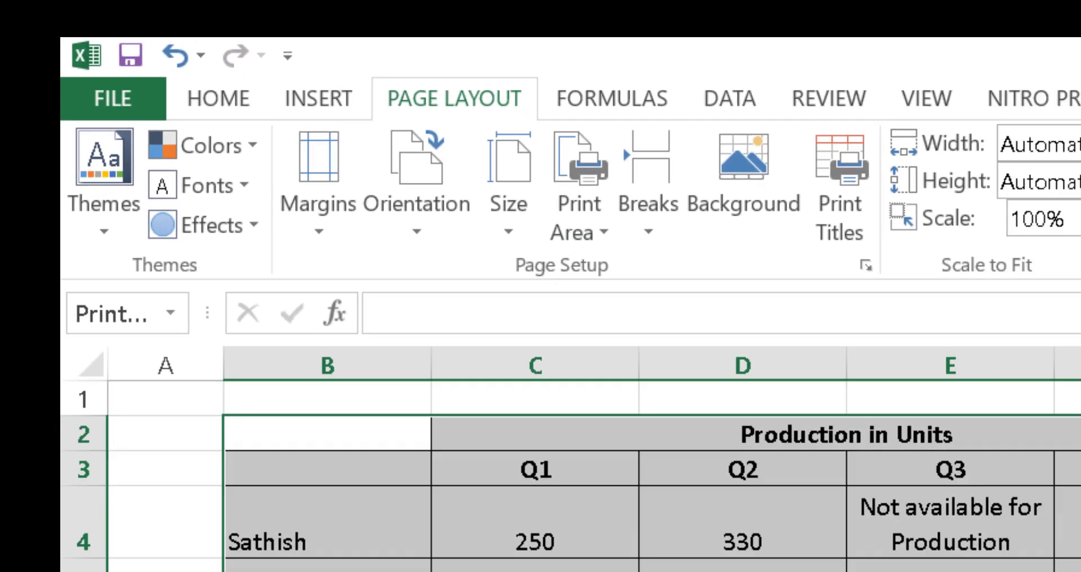
left_click(417, 434)
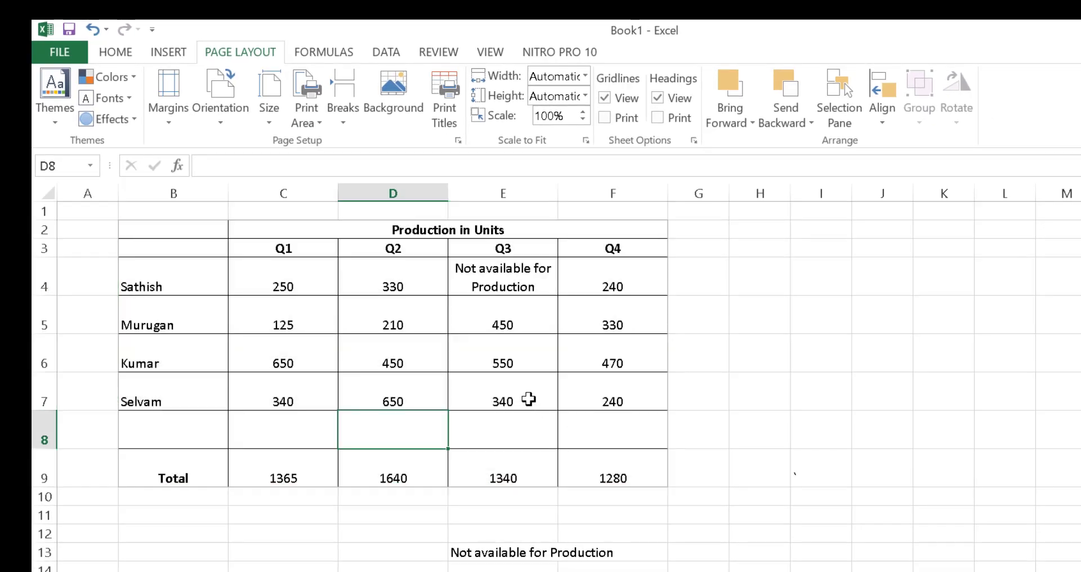
Show the worksheet in Page Break Preview and check which cells lie inside and outside the print area
key("alt")
key("w")
key("i")
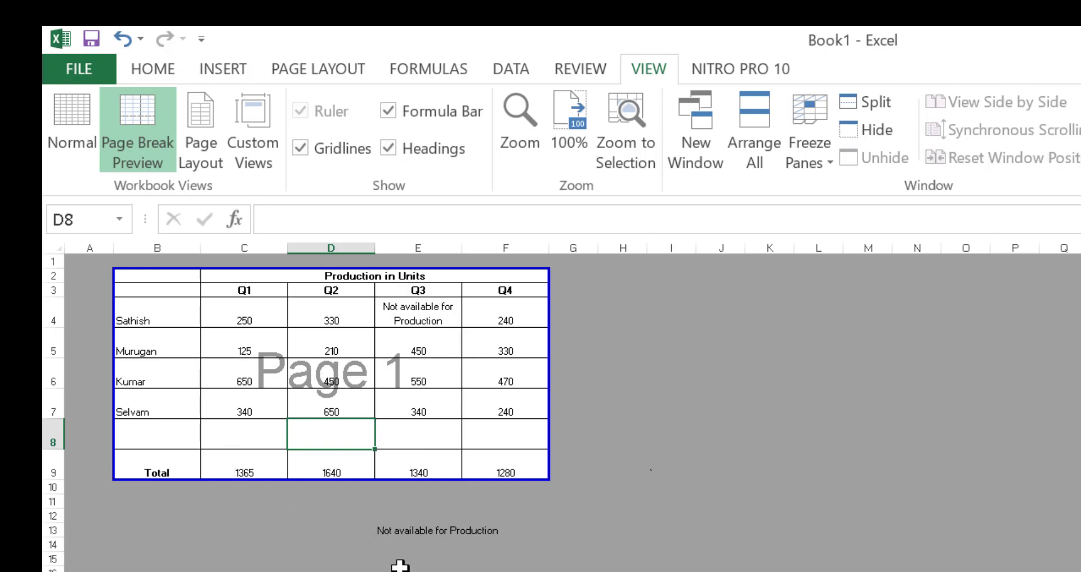
left_click(388, 529)
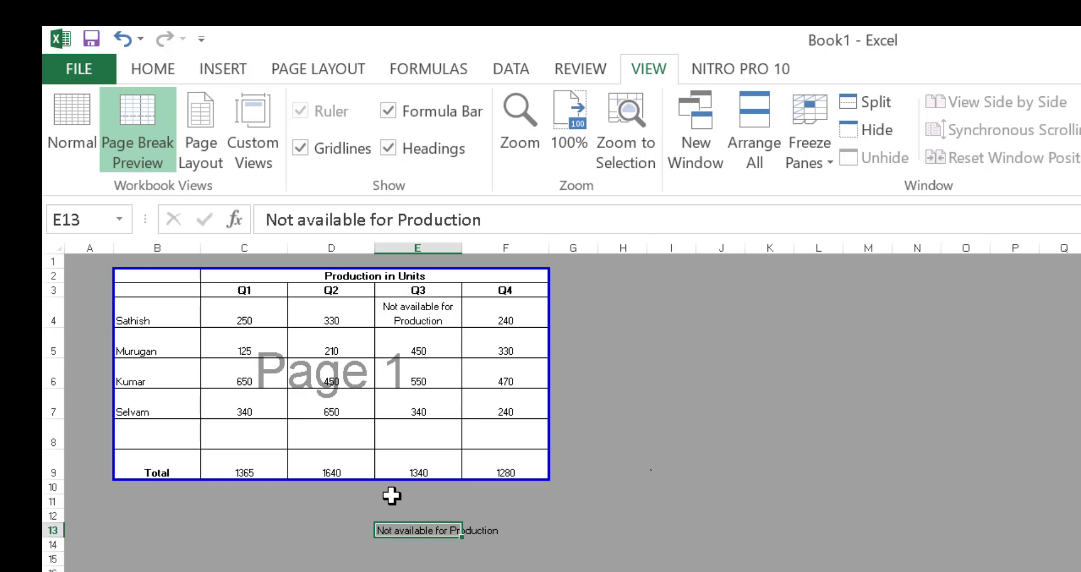
left_click(406, 429)
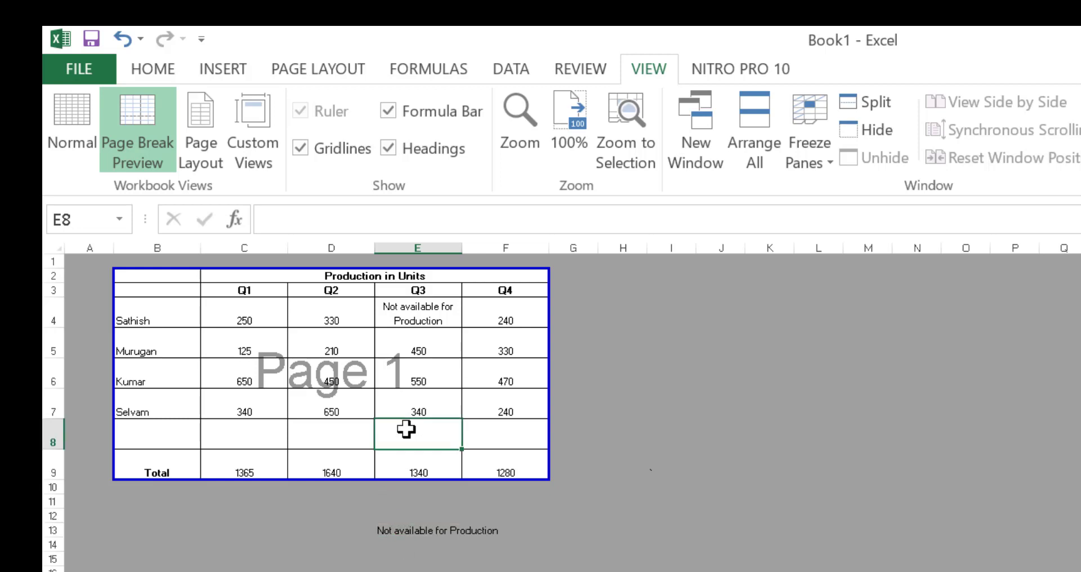
left_click(401, 515)
left_click(409, 432)
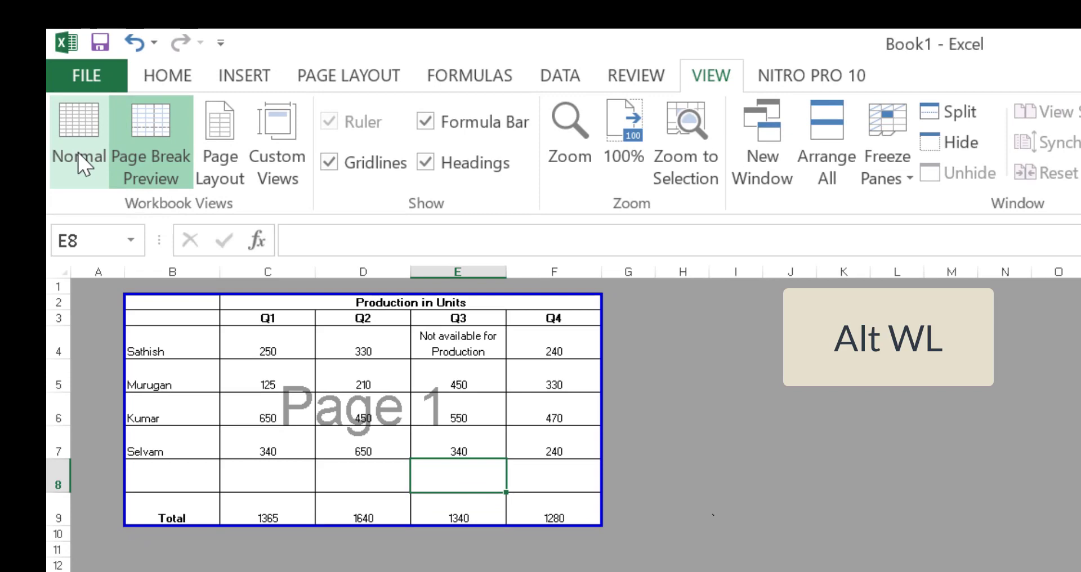
Return the worksheet to Normal view and print one copy of the active sheet with Microsoft Print to PDF
key("alt")
key("w")
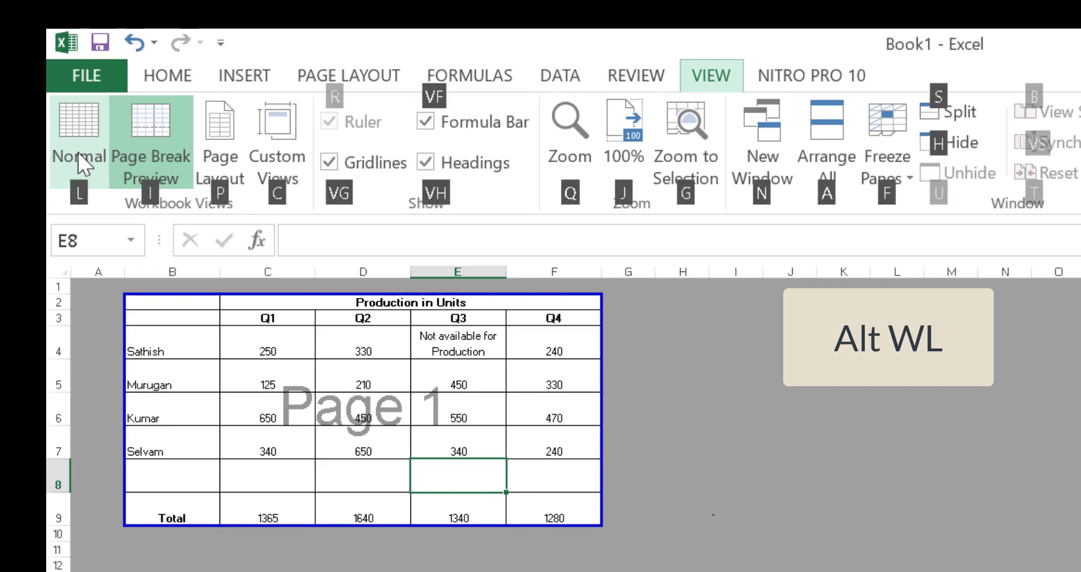
key("l")
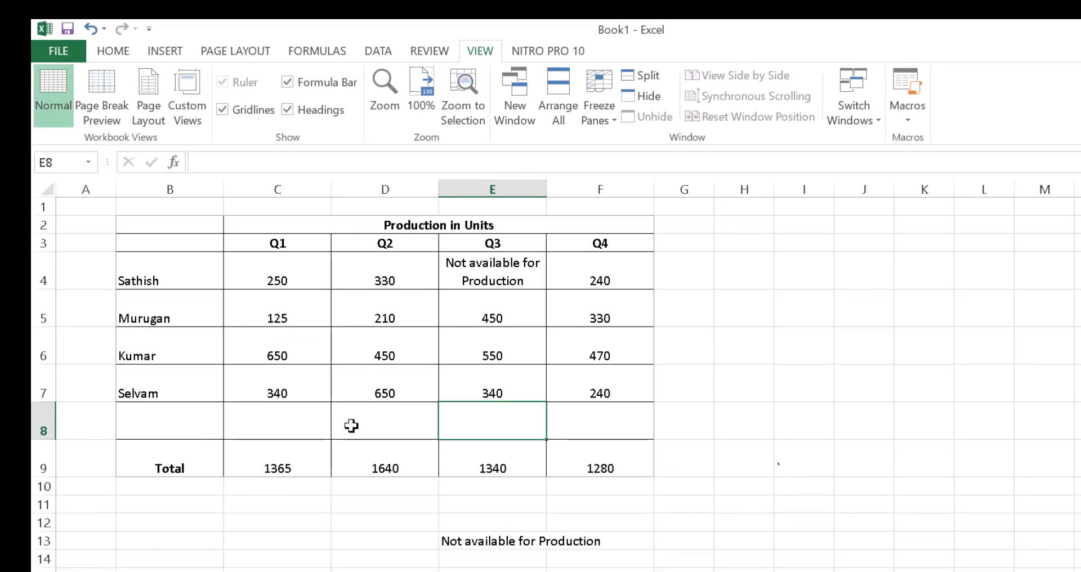
key("ctrl+p")
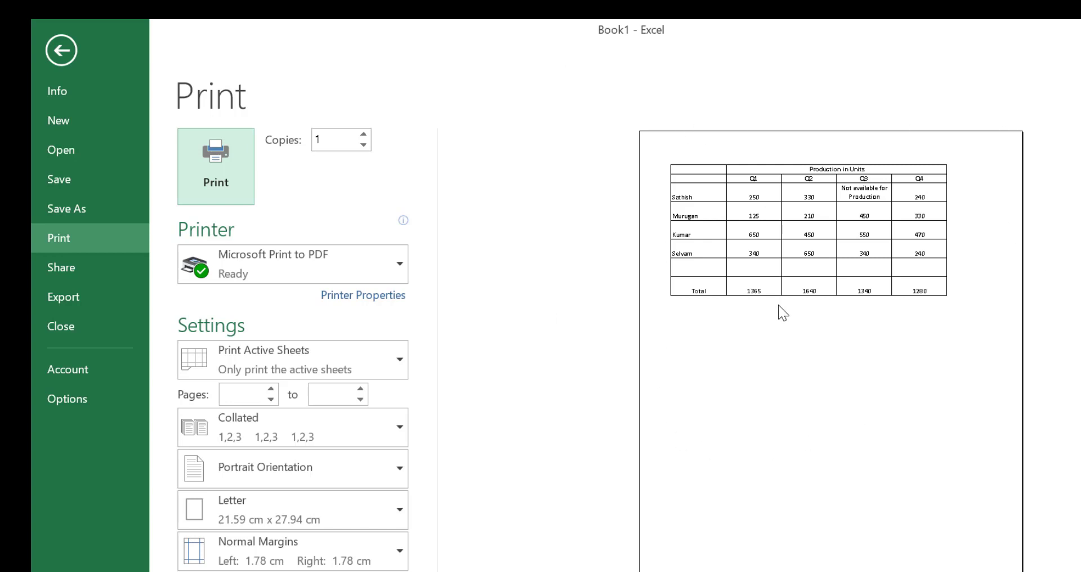
left_click(232, 184)
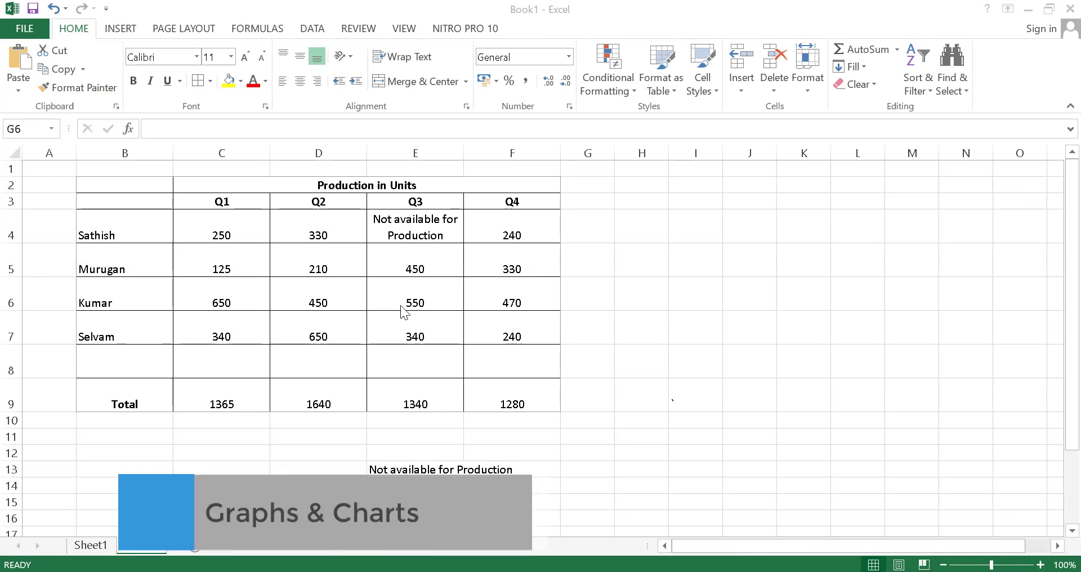
Insert the recommended Clustered Column - Line chart based on the production table B2:F9
left_click_drag(118, 189, 490, 401)
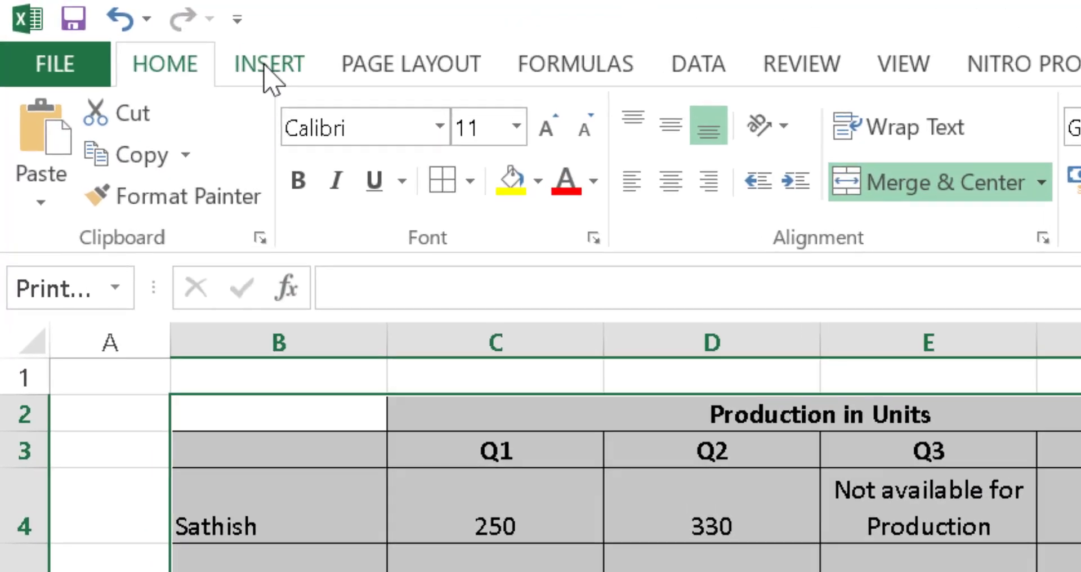
left_click(119, 28)
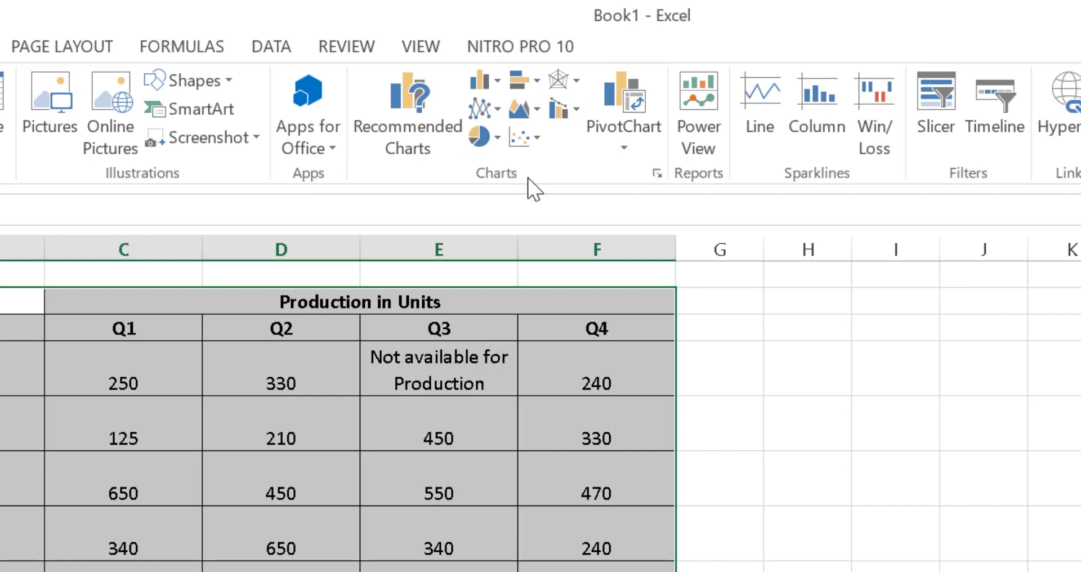
left_click(413, 123)
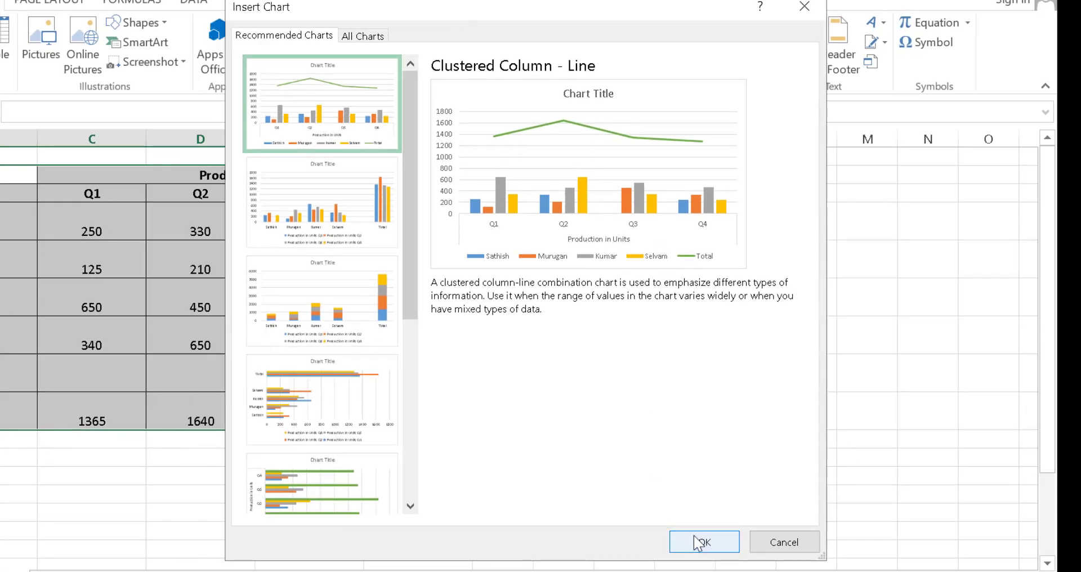
left_click(695, 540)
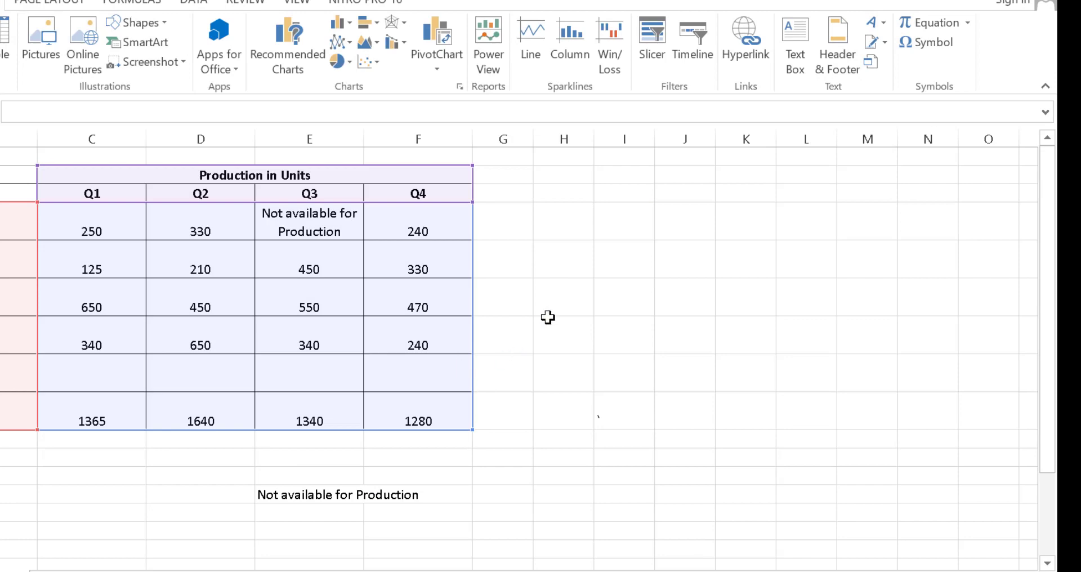